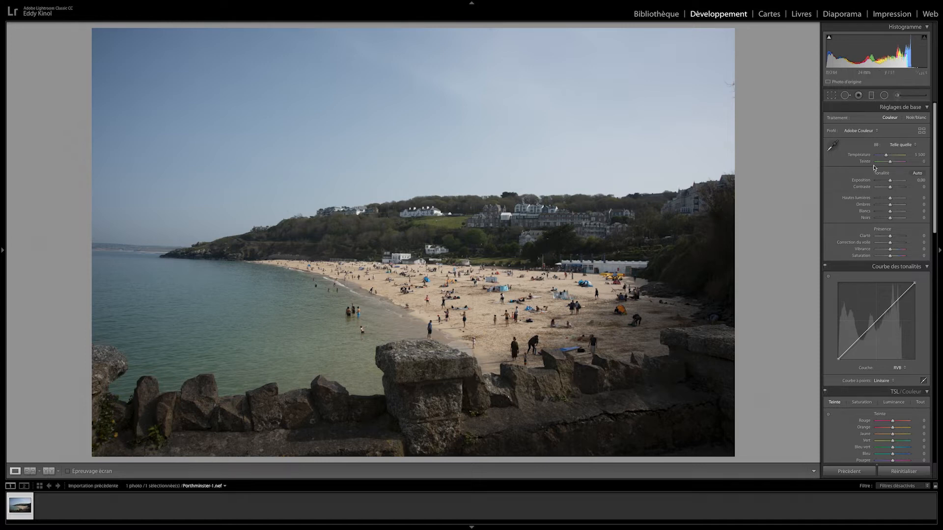
Step: Apply the Plat camera profile from the Camera Matching group to the beach photo
{"action": "left_click", "coordinate": [922, 132]}
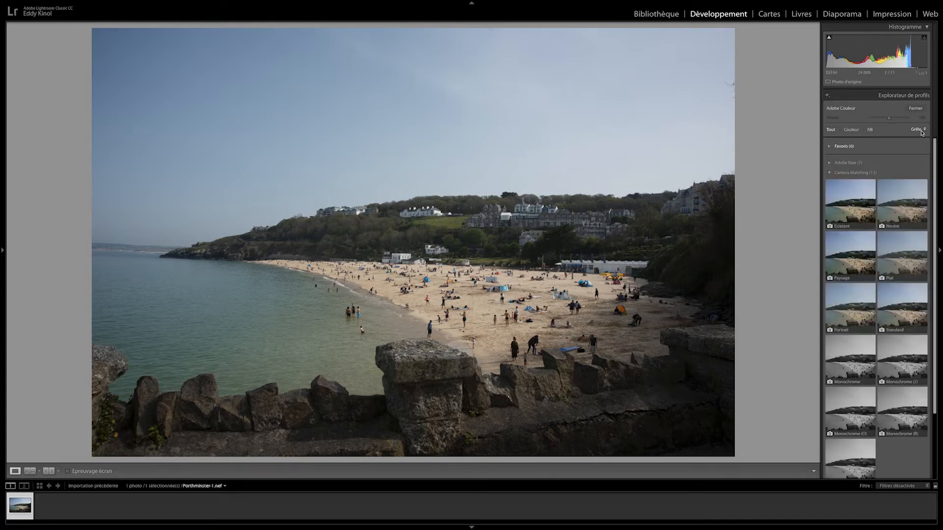
{"action": "left_click", "coordinate": [899, 266]}
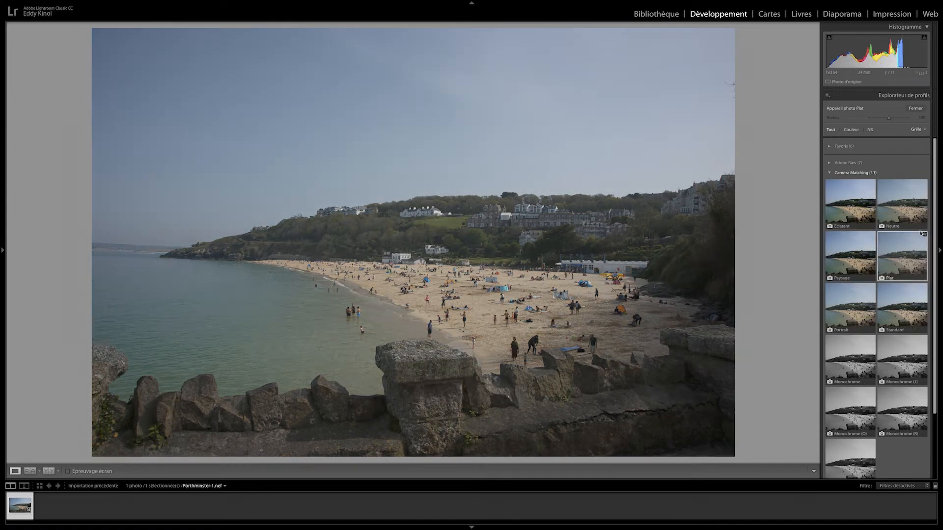
{"action": "left_click", "coordinate": [915, 108]}
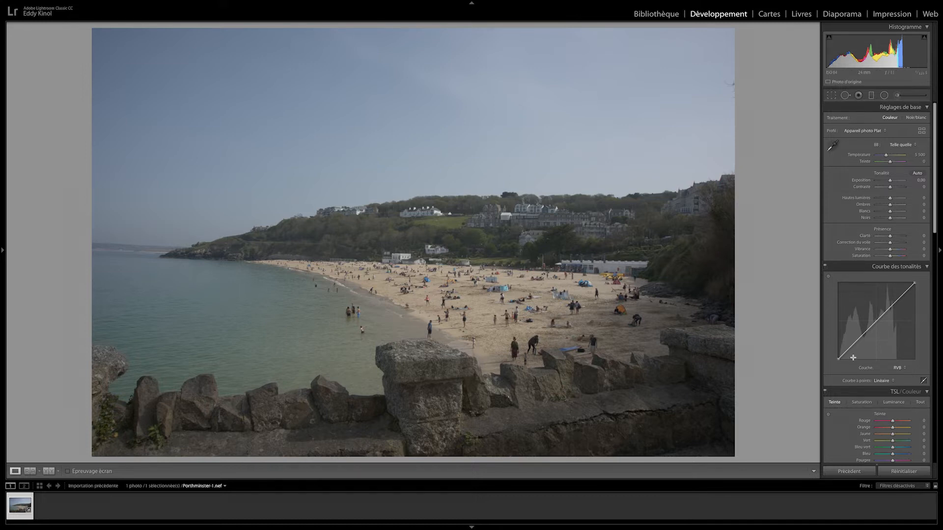
Step: Remove chromatic aberration and enable the lens profile correction for the photo
{"action": "scroll", "coordinate": [885, 362], "scroll_direction": "down", "scroll_amount": 10}
{"action": "scroll", "coordinate": [874, 334], "scroll_direction": "down", "scroll_amount": 3}
{"action": "left_click", "coordinate": [848, 257]}
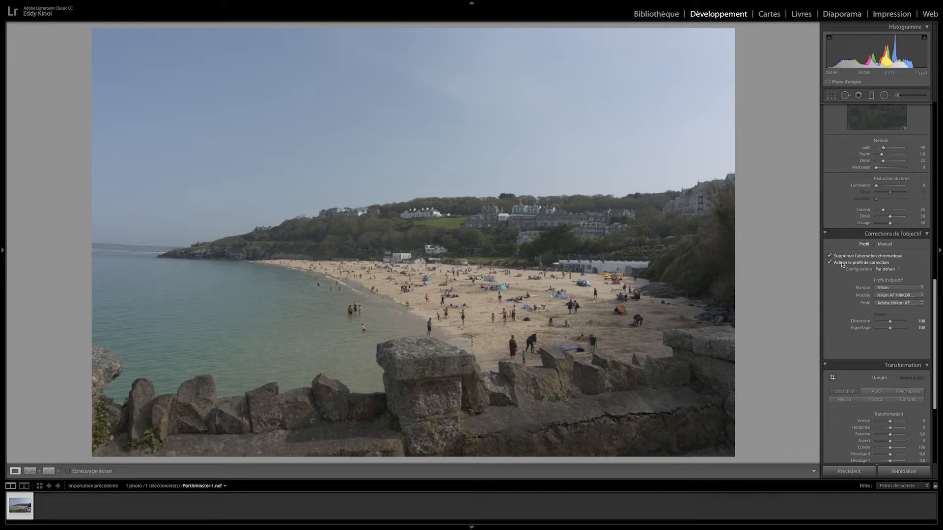
Step: Set the transformation rotation to −1.3 and straighten the photo along the sea horizon with the crop's angle tool
{"action": "scroll", "coordinate": [879, 344], "scroll_direction": "down", "scroll_amount": 3}
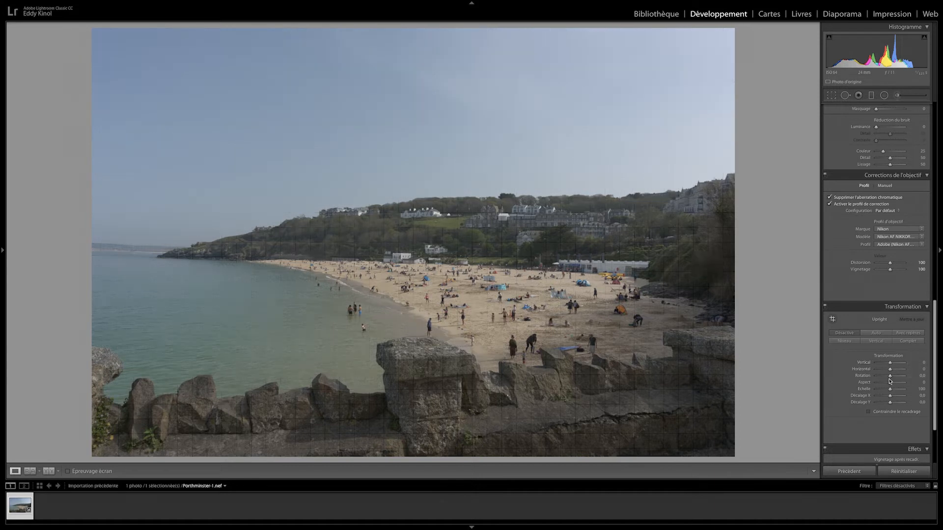
{"action": "left_click_drag", "start_coordinate": [890, 377], "coordinate": [889, 378]}
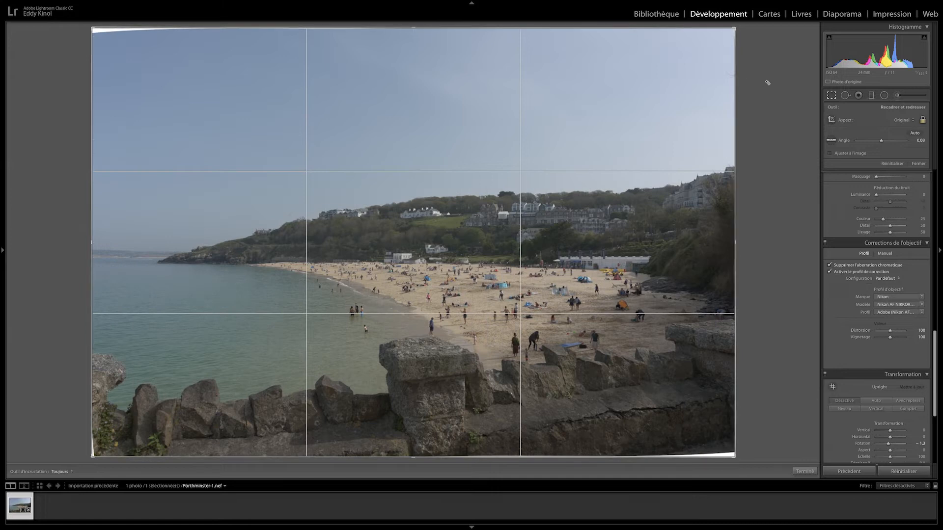
{"action": "left_click", "coordinate": [831, 141]}
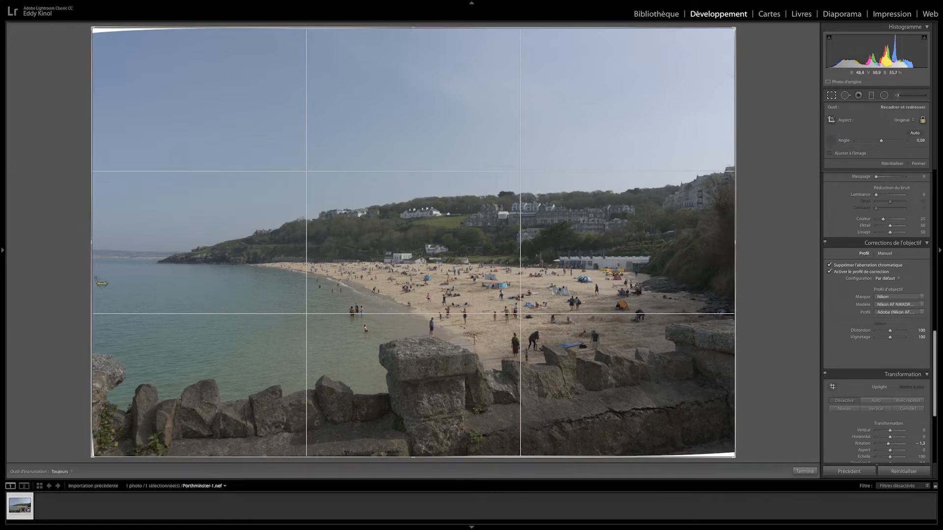
{"action": "left_click_drag", "start_coordinate": [96, 258], "coordinate": [159, 259]}
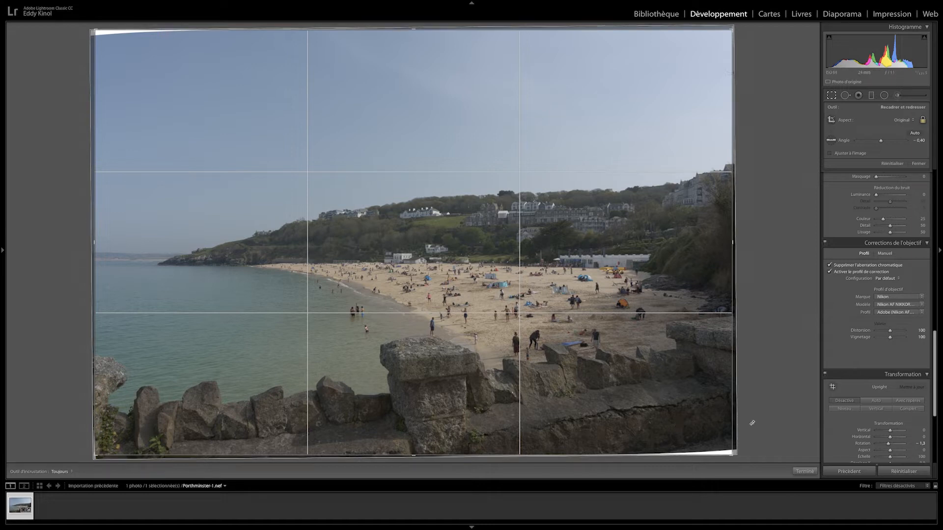
Step: Set the vertical perspective to −14 and apply a tighter crop that excludes the blank corners
{"action": "scroll", "coordinate": [864, 423], "scroll_direction": "down", "scroll_amount": 2}
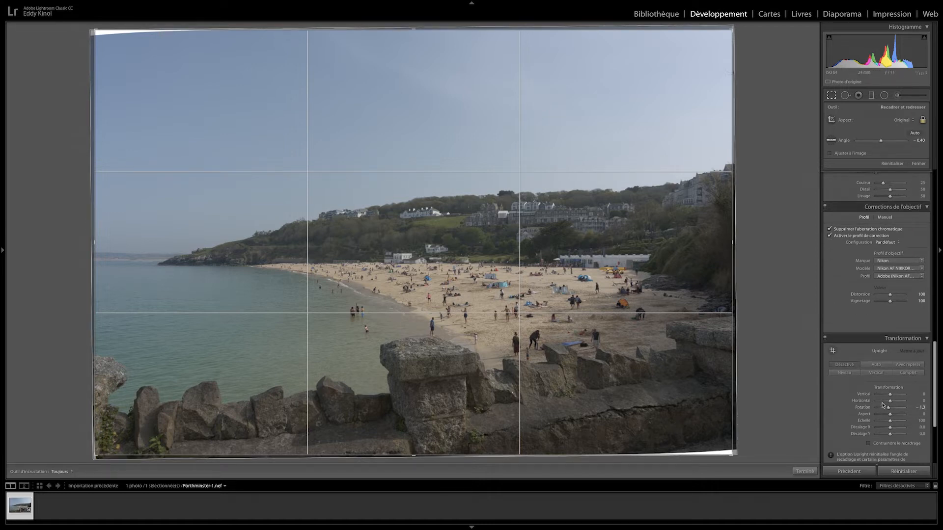
{"action": "left_click_drag", "start_coordinate": [891, 396], "coordinate": [763, 387]}
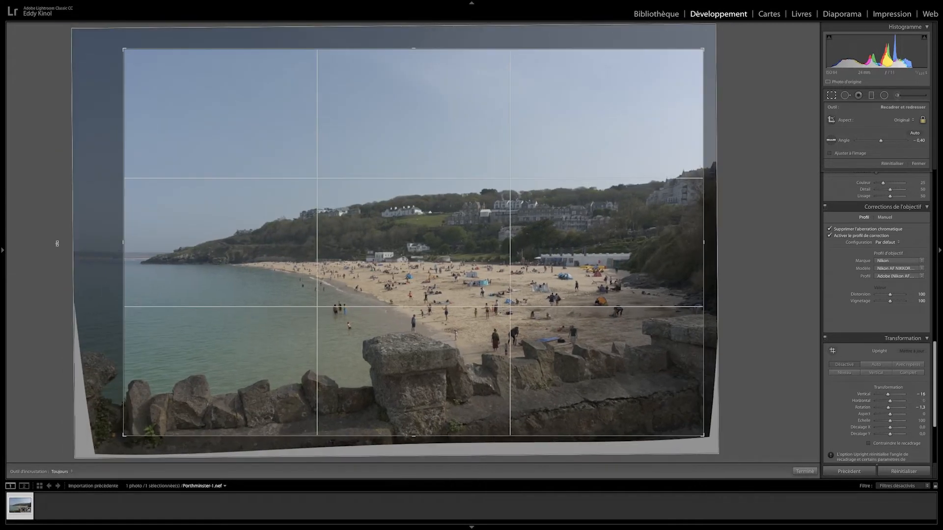
{"action": "key", "text": "Return"}
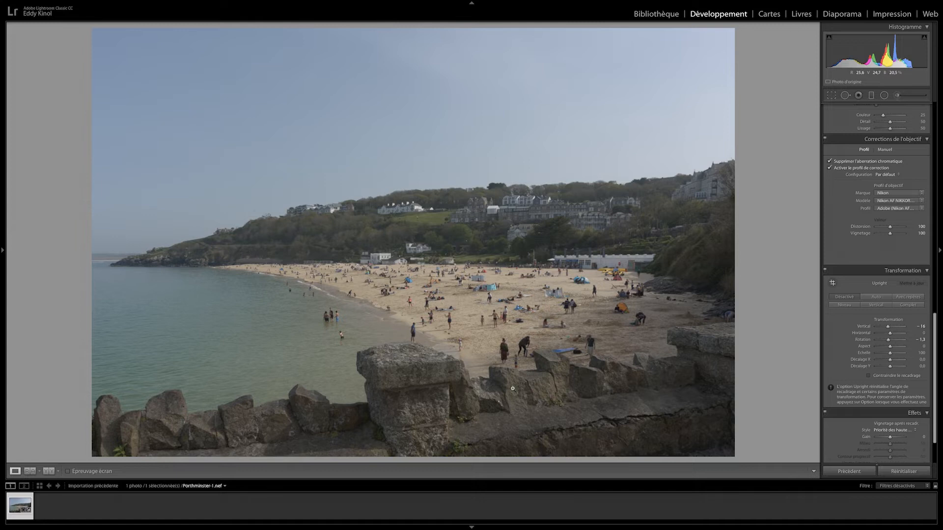
Step: Set the white balance to temperature 5150 and tint +2 by sampling a neutral tone along the shoreline
{"action": "scroll", "coordinate": [897, 307], "scroll_direction": "up", "scroll_amount": 10}
{"action": "scroll", "coordinate": [896, 308], "scroll_direction": "up", "scroll_amount": 2}
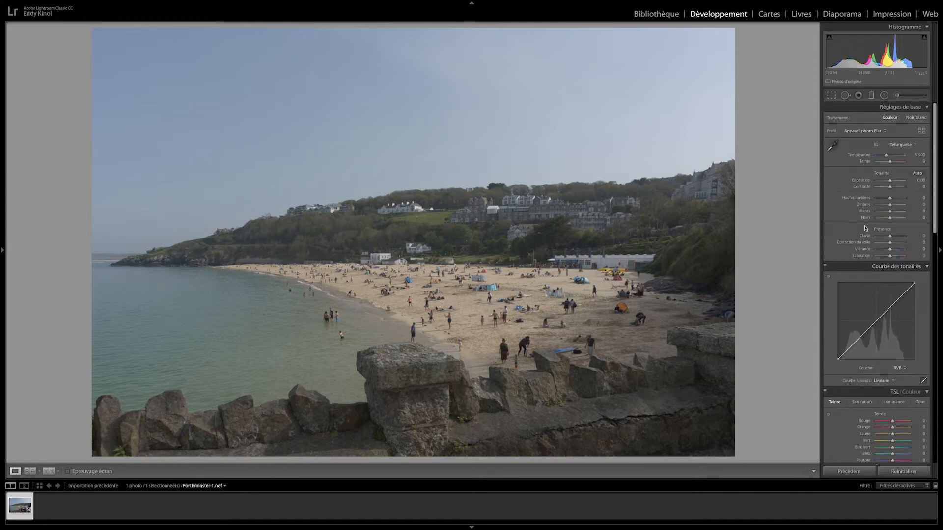
{"action": "left_click", "coordinate": [833, 145]}
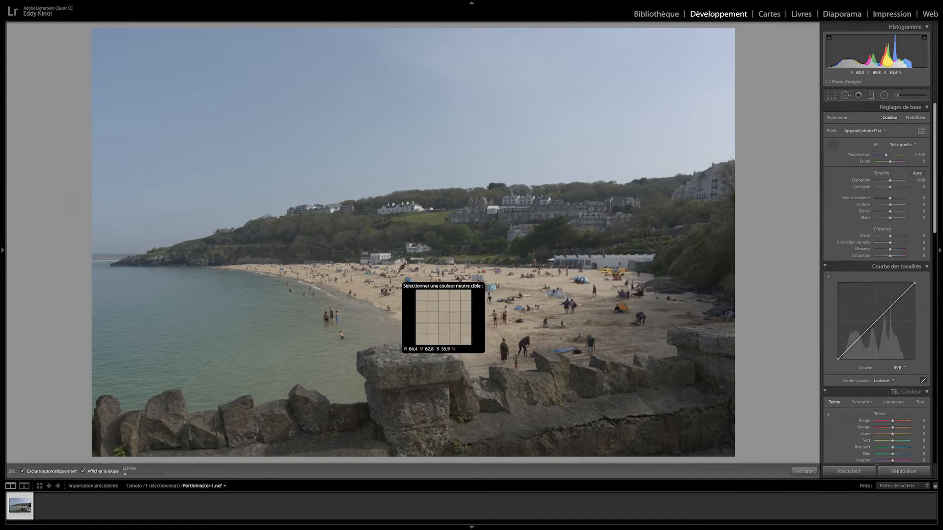
{"action": "left_click", "coordinate": [317, 289]}
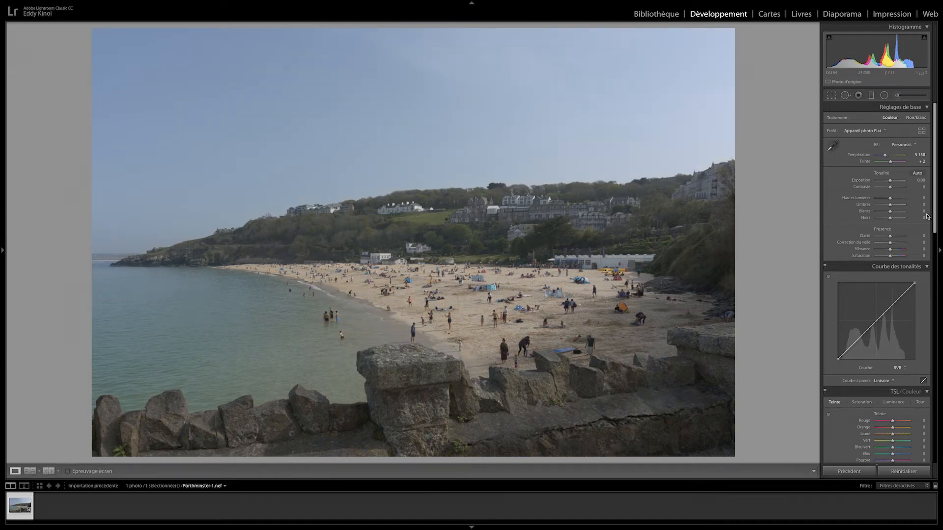
Step: Adjust the tone with whites at +61, blacks at −13, highlights at −100 and shadows at +47
{"action": "left_click_drag", "start_coordinate": [889, 215], "coordinate": [874, 202]}
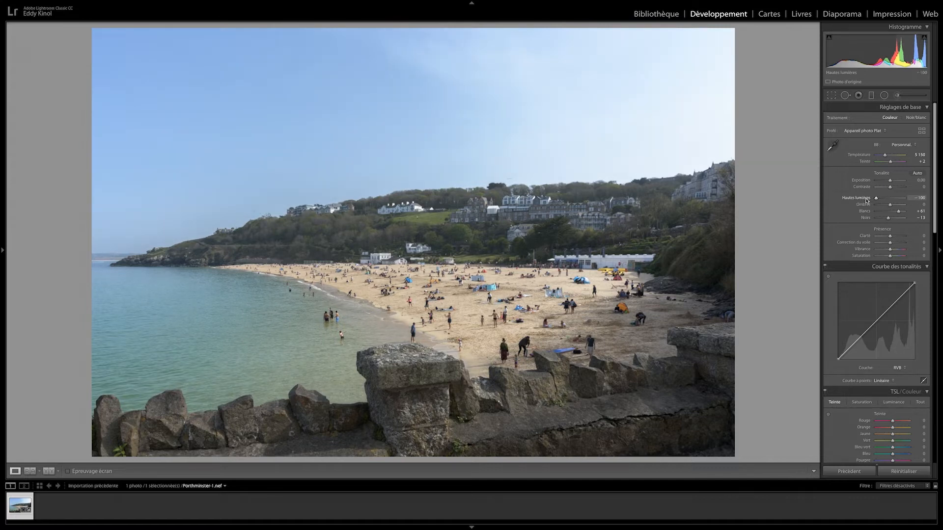
{"action": "left_click_drag", "start_coordinate": [893, 207], "coordinate": [898, 207]}
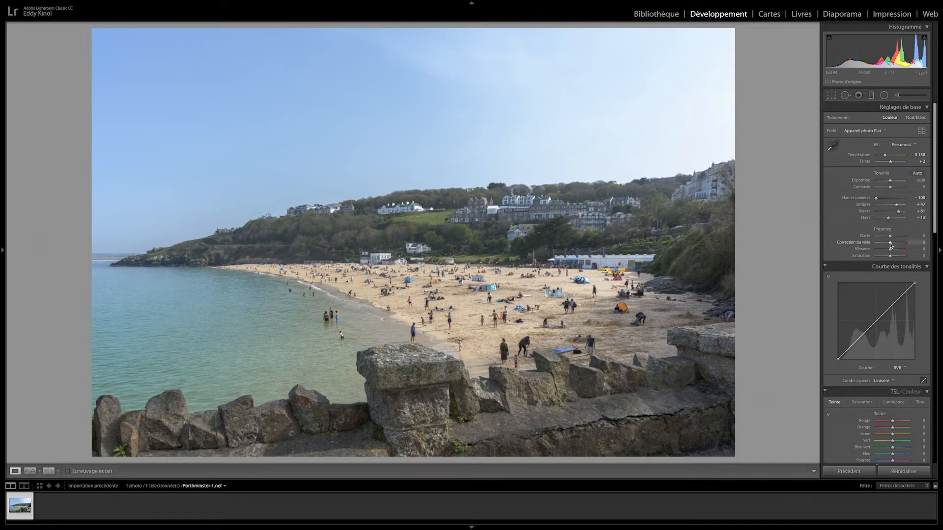
Step: Set dehaze to +37, clarity to +29 and contrast to +10
{"action": "left_click_drag", "start_coordinate": [891, 244], "coordinate": [895, 244]}
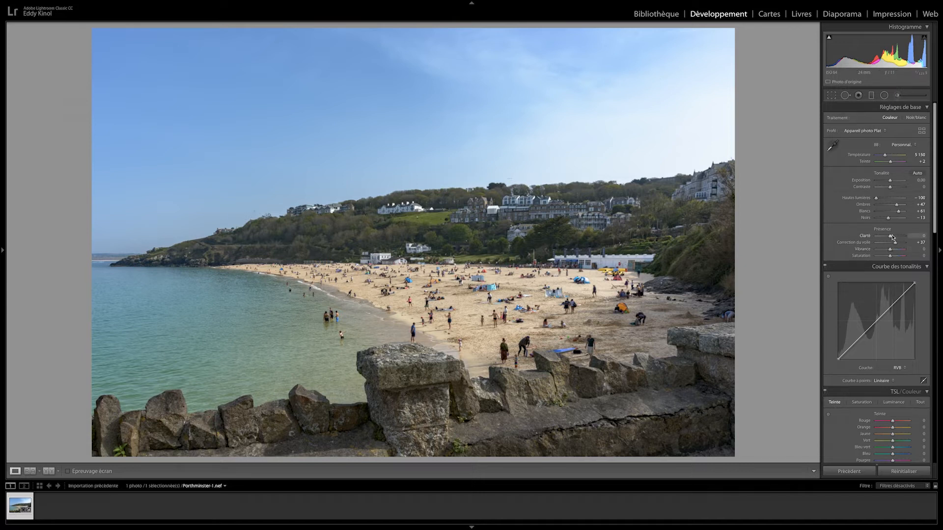
{"action": "left_click_drag", "start_coordinate": [891, 238], "coordinate": [895, 237]}
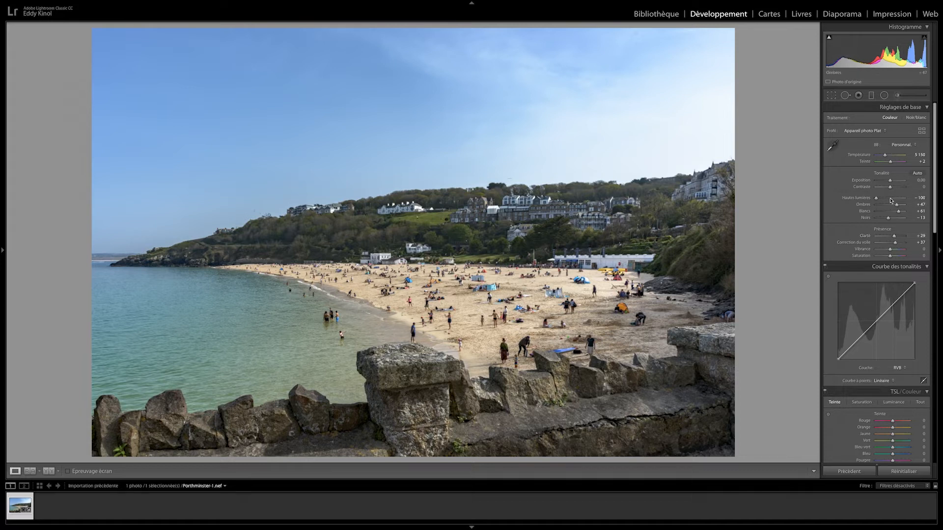
{"action": "left_click_drag", "start_coordinate": [891, 190], "coordinate": [892, 190]}
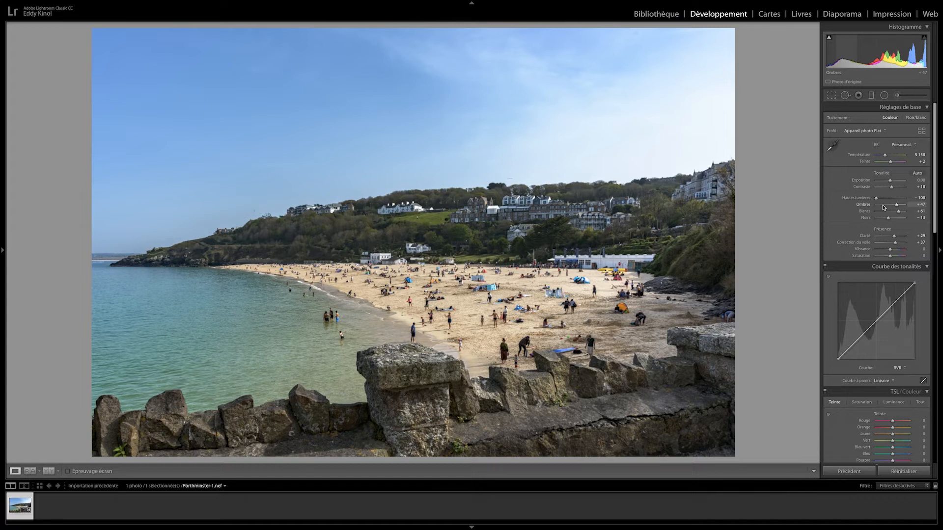
Step: Compare the edited beach photo with its original version several times
{"action": "key", "text": "backslash"}
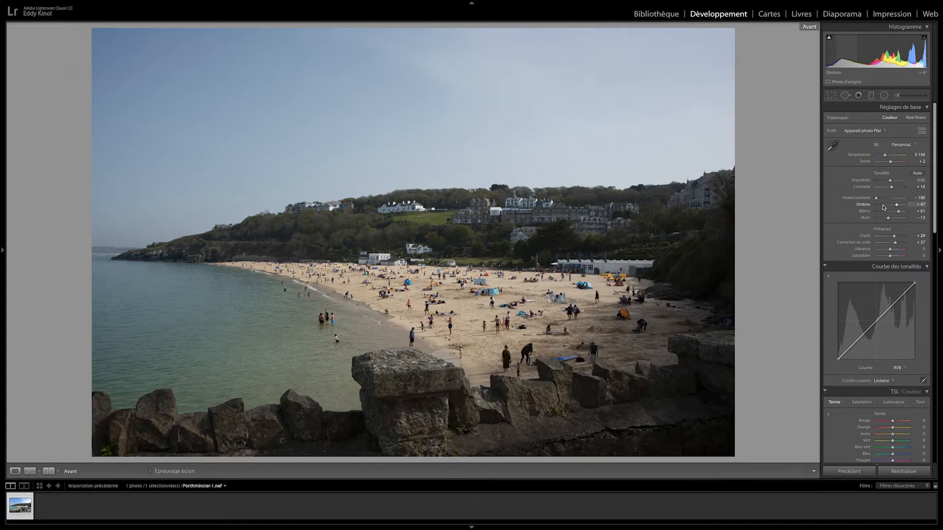
{"action": "key", "text": "backslash"}
{"action": "key", "text": "backslash"}
{"action": "key", "text": "backslash"}
{"action": "key", "text": "backslash"}
{"action": "key", "text": "backslash"}
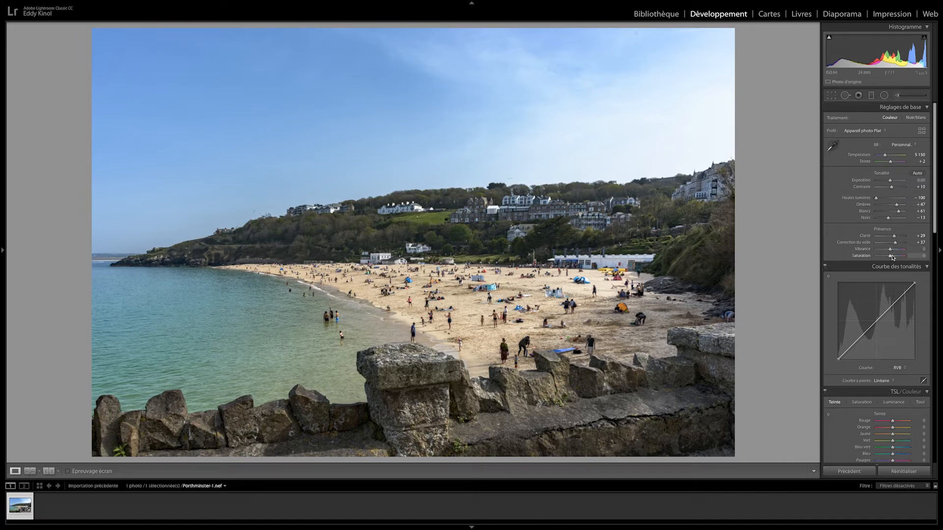
Step: Set the photo's vibrance to +29 and saturation to −8
{"action": "left_click_drag", "start_coordinate": [890, 249], "coordinate": [894, 251]}
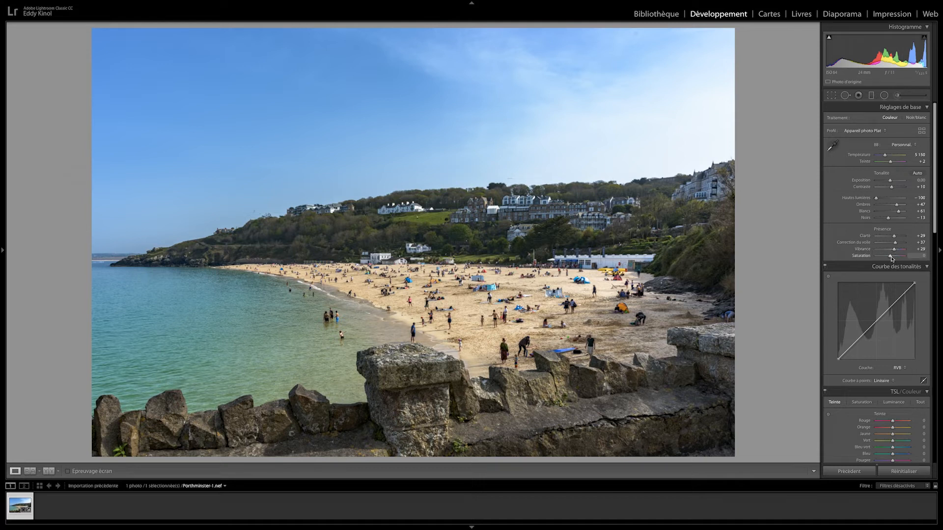
{"action": "left_click_drag", "start_coordinate": [892, 258], "coordinate": [890, 258]}
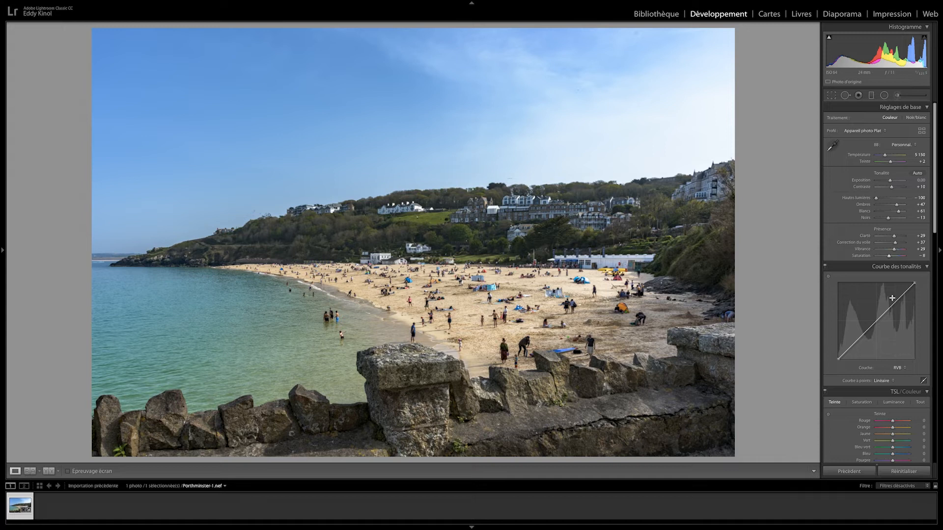
Step: Heal the dust spots across the sky with the spot removal tool, using the spot visualization to locate them
{"action": "left_click", "coordinate": [846, 96]}
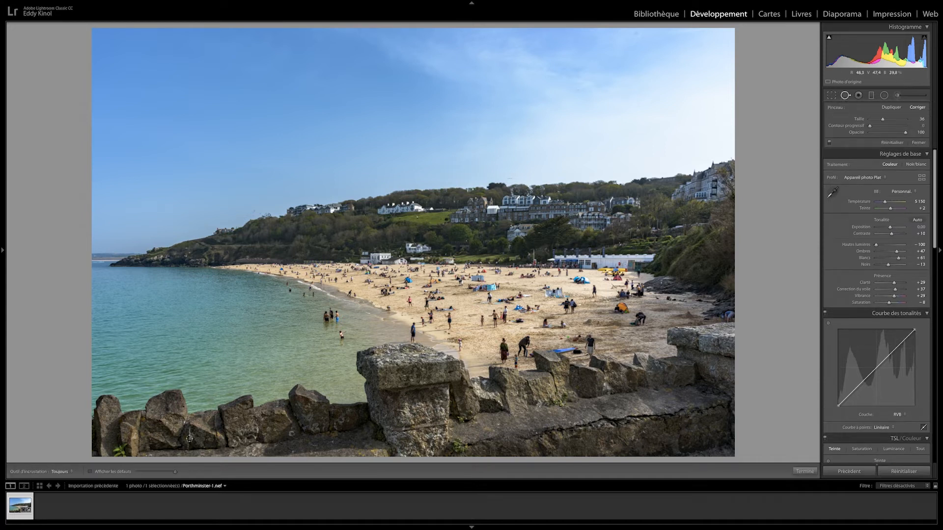
{"action": "left_click", "coordinate": [90, 472]}
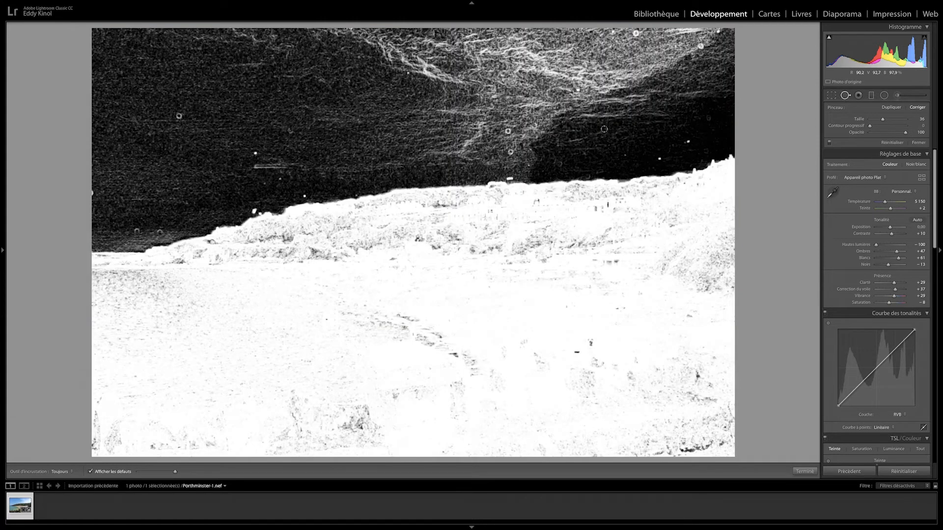
{"action": "scroll", "coordinate": [604, 129], "scroll_direction": "up", "scroll_amount": 4}
{"action": "left_click", "coordinate": [701, 47]}
{"action": "left_click", "coordinate": [717, 31]}
{"action": "left_click", "coordinate": [636, 33]}
{"action": "left_click", "coordinate": [660, 159]}
{"action": "left_click", "coordinate": [688, 141]}
{"action": "left_click", "coordinate": [508, 132]}
{"action": "left_click", "coordinate": [179, 116]}
{"action": "left_click", "coordinate": [92, 193]}
{"action": "left_click", "coordinate": [91, 472]}
{"action": "left_click", "coordinate": [845, 96]}
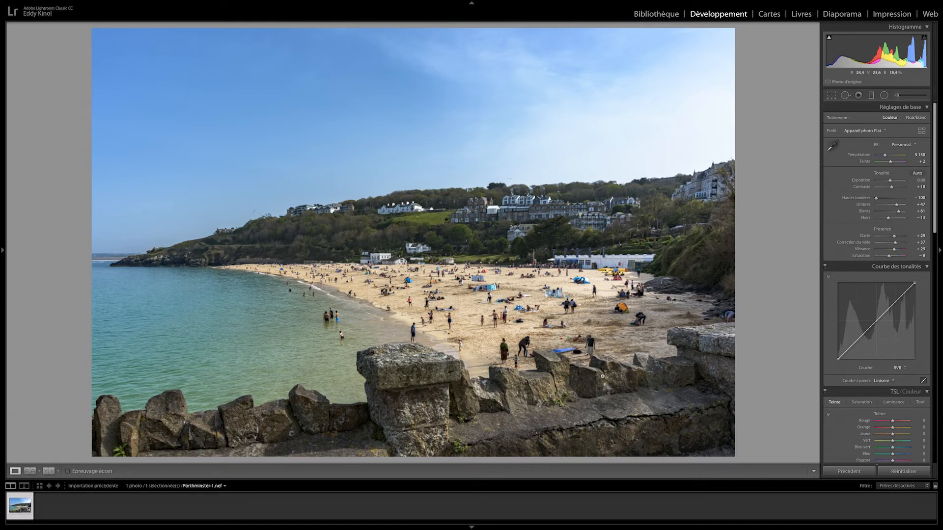
Step: Shift the hues in the color mixer to green +13, aqua +13 and blue +4
{"action": "scroll", "coordinate": [867, 391], "scroll_direction": "down", "scroll_amount": 3}
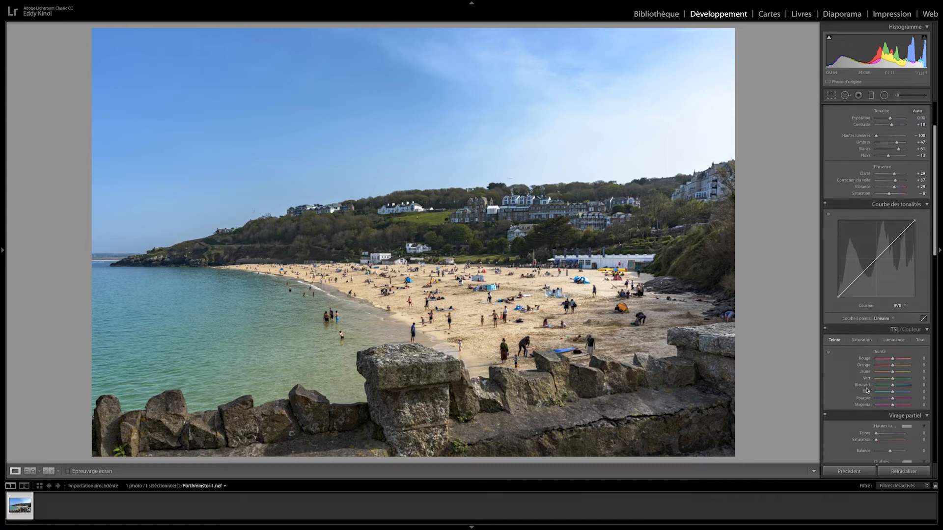
{"action": "scroll", "coordinate": [867, 392], "scroll_direction": "down", "scroll_amount": 1}
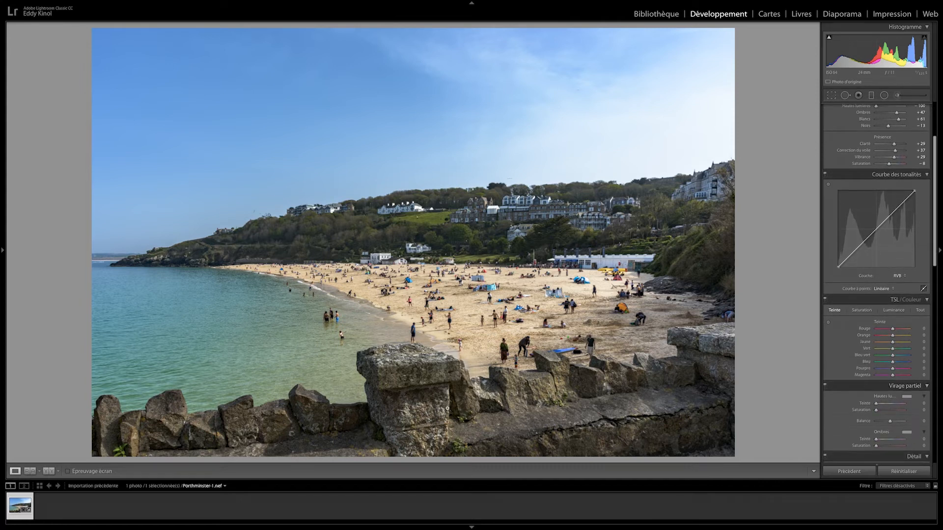
{"action": "left_click", "coordinate": [860, 311]}
{"action": "left_click", "coordinate": [828, 323]}
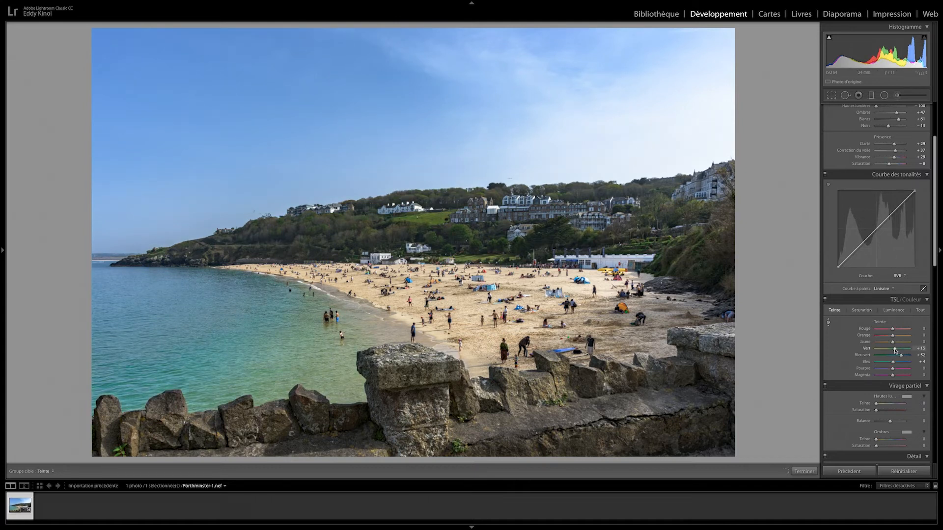
{"action": "left_click_drag", "start_coordinate": [901, 355], "coordinate": [895, 355]}
Step: Send a copy of the photo with its Lightroom corrections to Luminar Flex for editing
{"action": "right_click", "coordinate": [17, 506]}
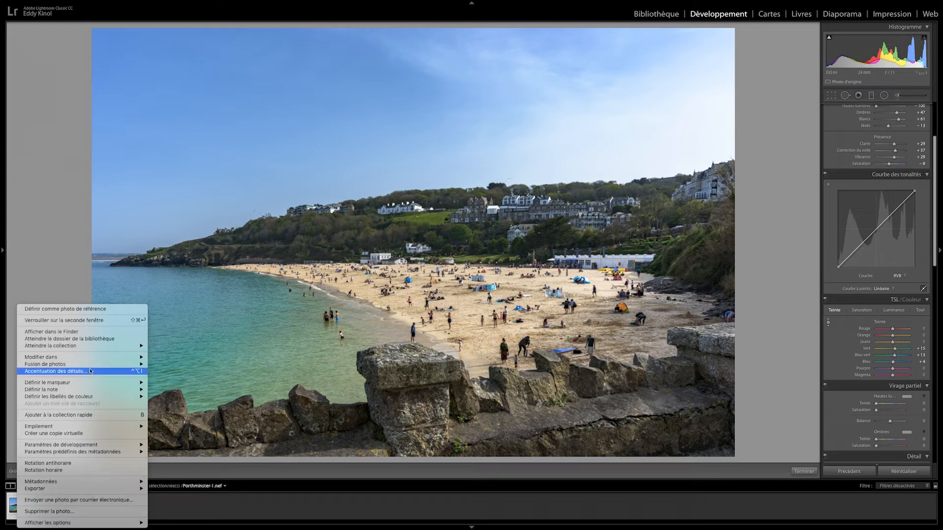
{"action": "mouse_move", "coordinate": [88, 361]}
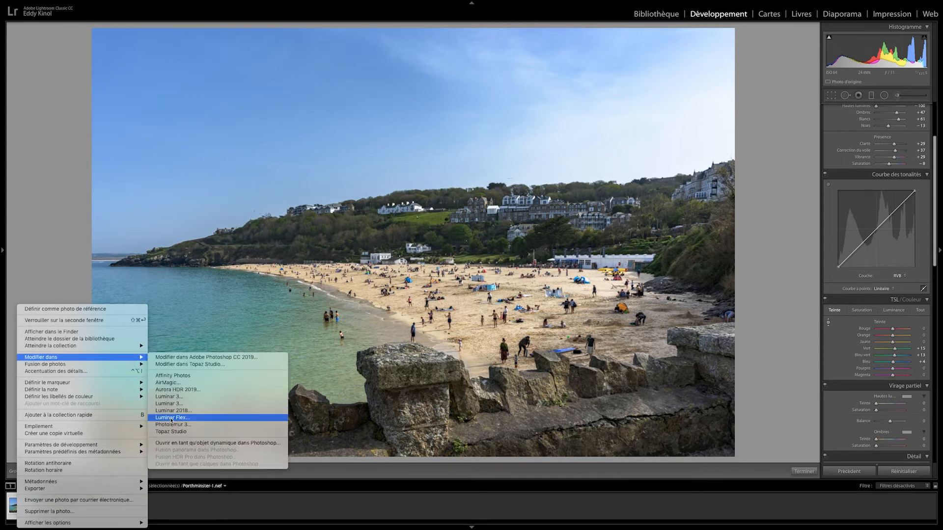
{"action": "left_click", "coordinate": [172, 418]}
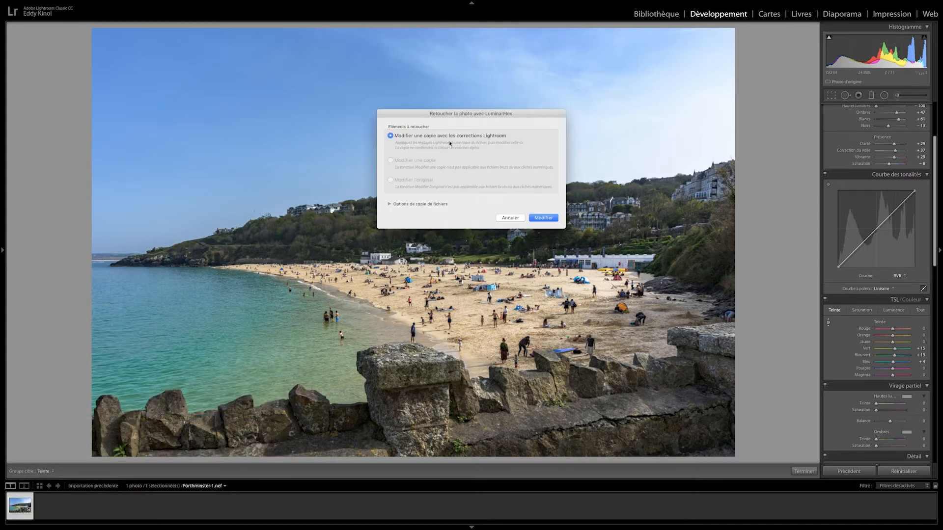
{"action": "left_click", "coordinate": [543, 218]}
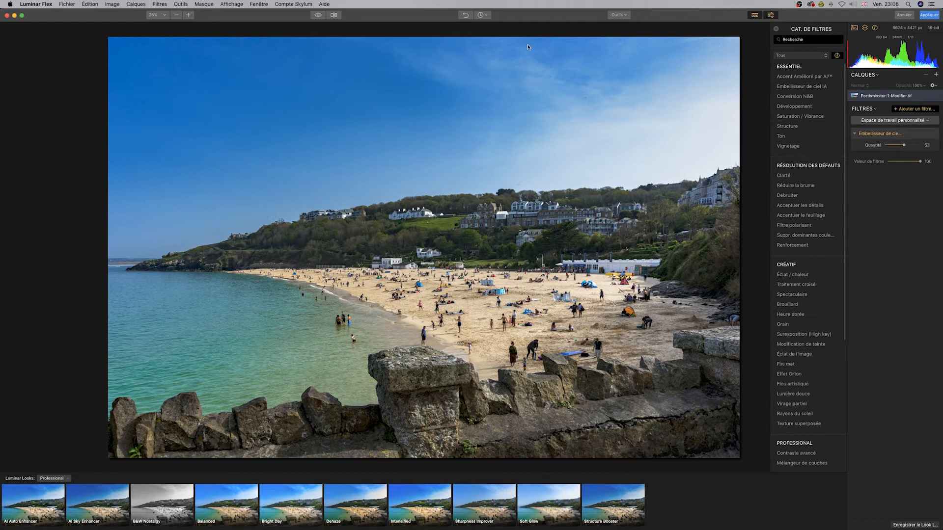
Step: Compare the photo with and without the sky enhancer filter
{"action": "left_click", "coordinate": [320, 16]}
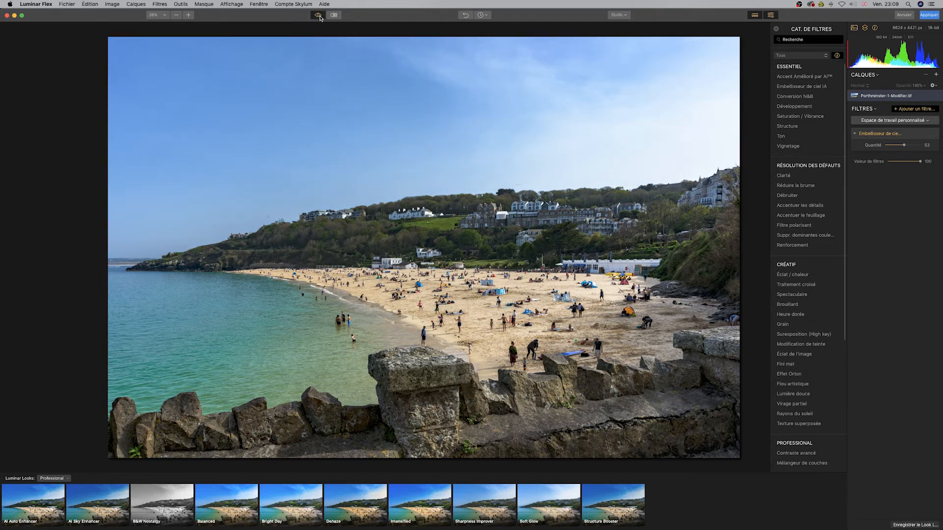
{"action": "left_click", "coordinate": [319, 16]}
{"action": "left_click", "coordinate": [319, 17]}
{"action": "left_click", "coordinate": [320, 16]}
{"action": "left_click", "coordinate": [319, 15]}
{"action": "left_click", "coordinate": [319, 15]}
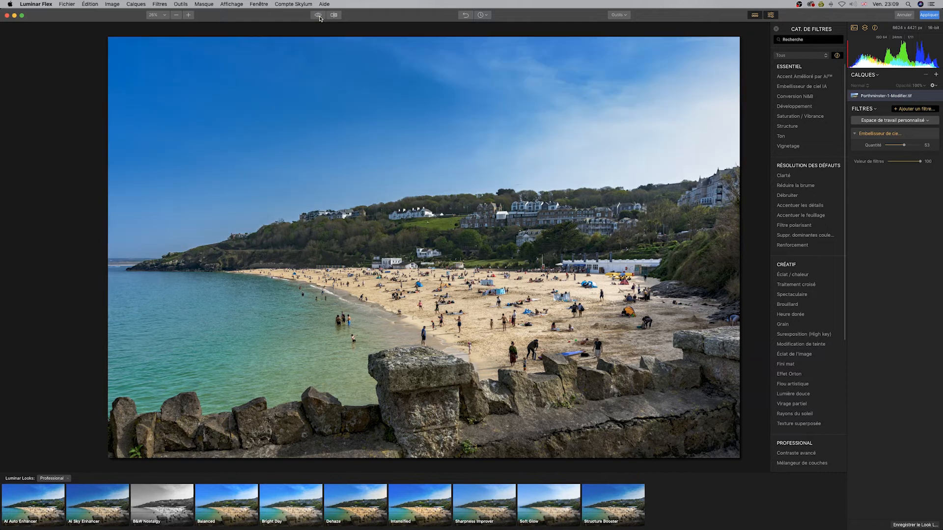
Step: Add a Golden Hour (Heure dorée) filter to the photo and set its amount to 22
{"action": "left_click", "coordinate": [318, 16]}
{"action": "left_click", "coordinate": [796, 314]}
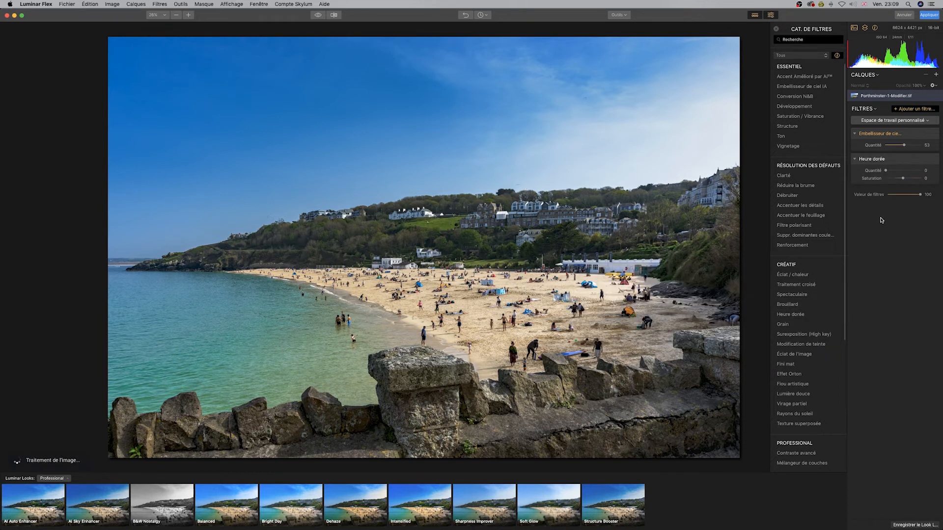
{"action": "left_click_drag", "start_coordinate": [887, 172], "coordinate": [895, 172]}
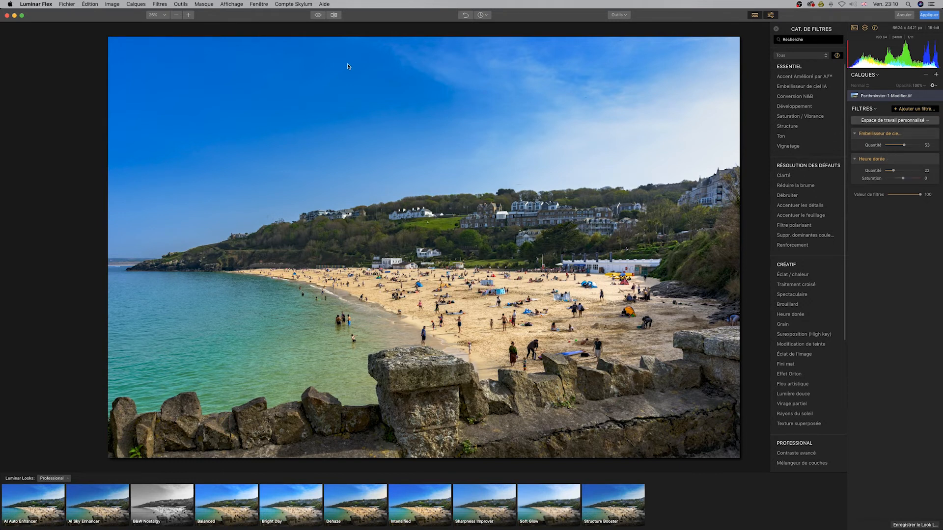
Step: Compare the photo with and without the Luminar filters, and compare the edited copy with the raw original in Lightroom
{"action": "left_click", "coordinate": [318, 17]}
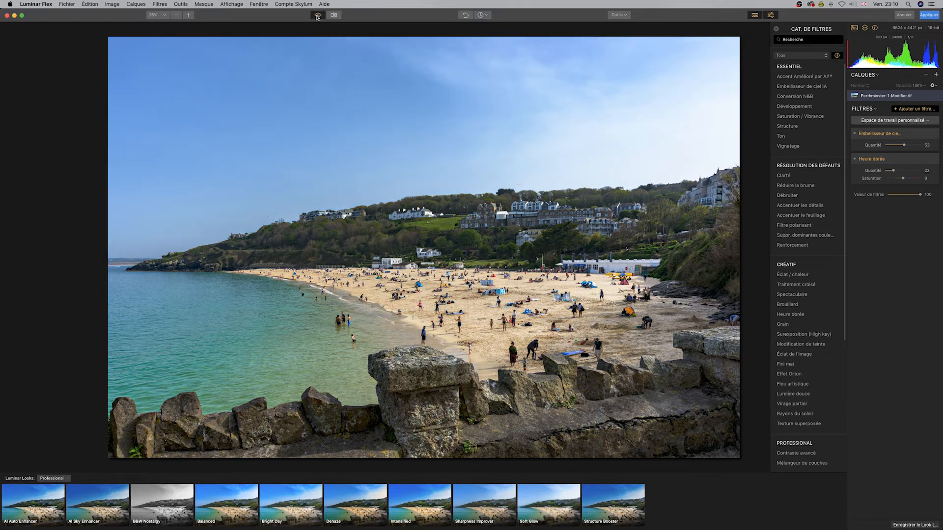
{"action": "left_click", "coordinate": [317, 17]}
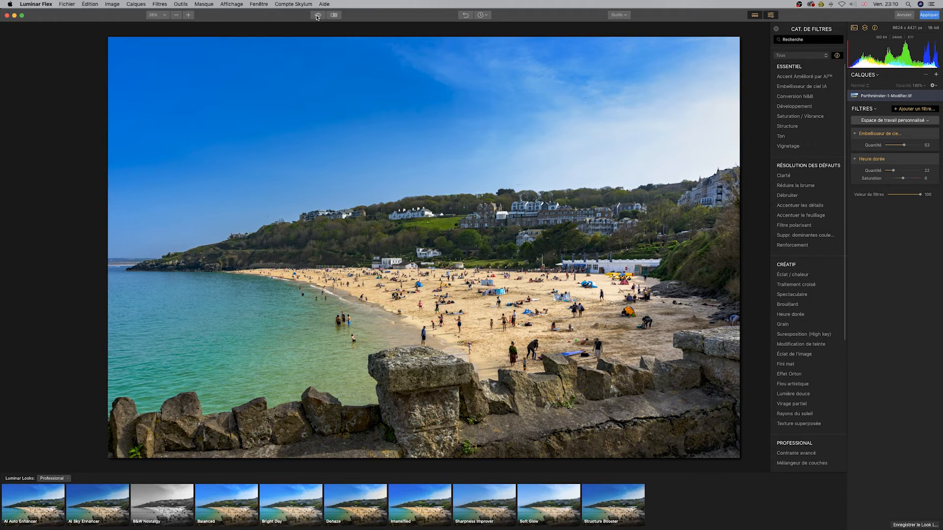
{"action": "left_click", "coordinate": [317, 17]}
{"action": "left_click", "coordinate": [318, 16]}
{"action": "left_click", "coordinate": [317, 17]}
{"action": "left_click", "coordinate": [317, 16]}
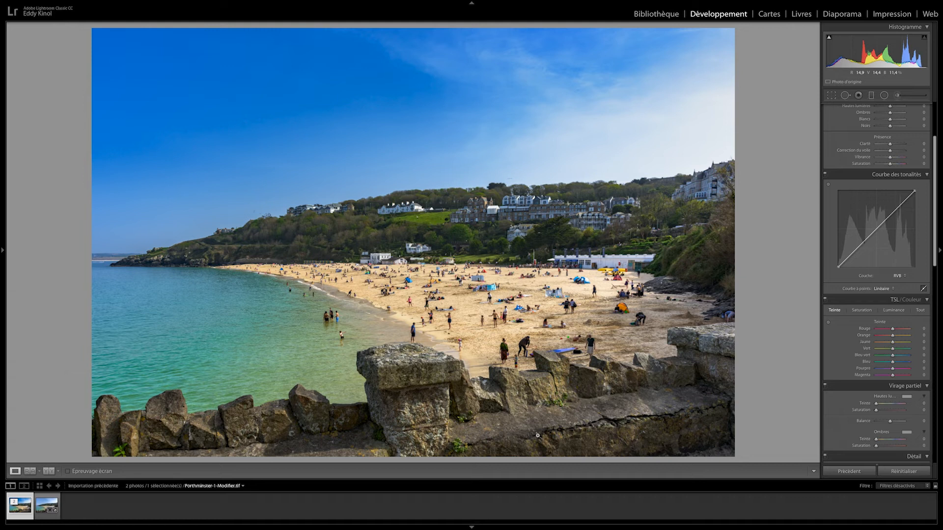
{"action": "key", "text": "Right"}
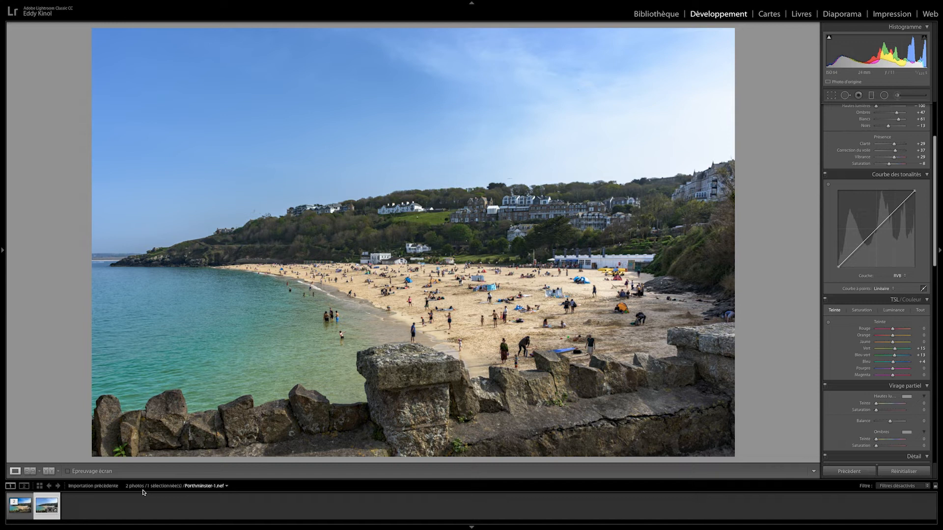
{"action": "key", "text": "Left"}
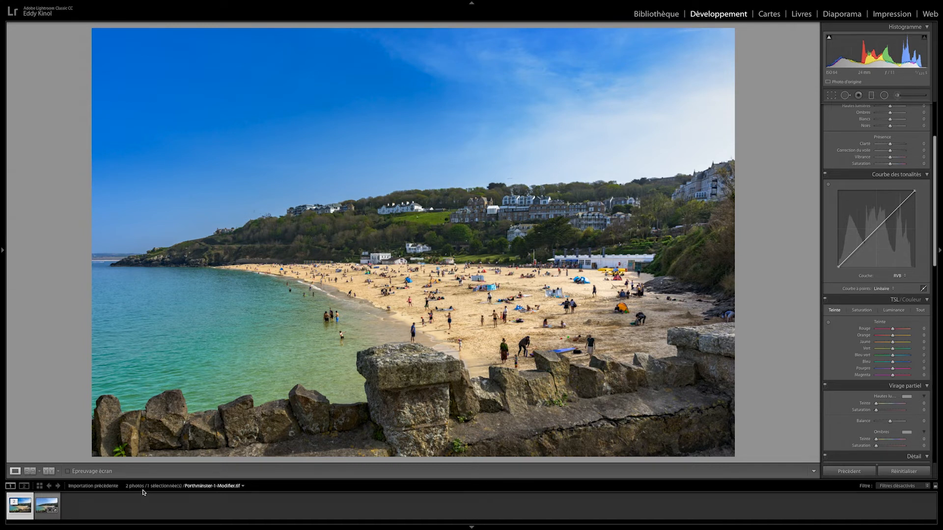
Step: Send the Luminar-edited TIFF from Lightroom to Topaz Studio for external editing
{"action": "right_click", "coordinate": [18, 515]}
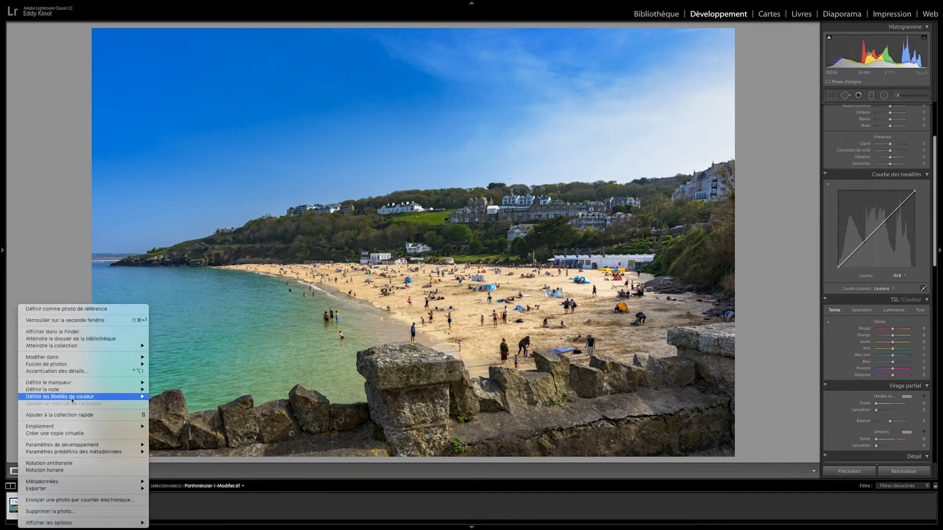
{"action": "mouse_move", "coordinate": [72, 398]}
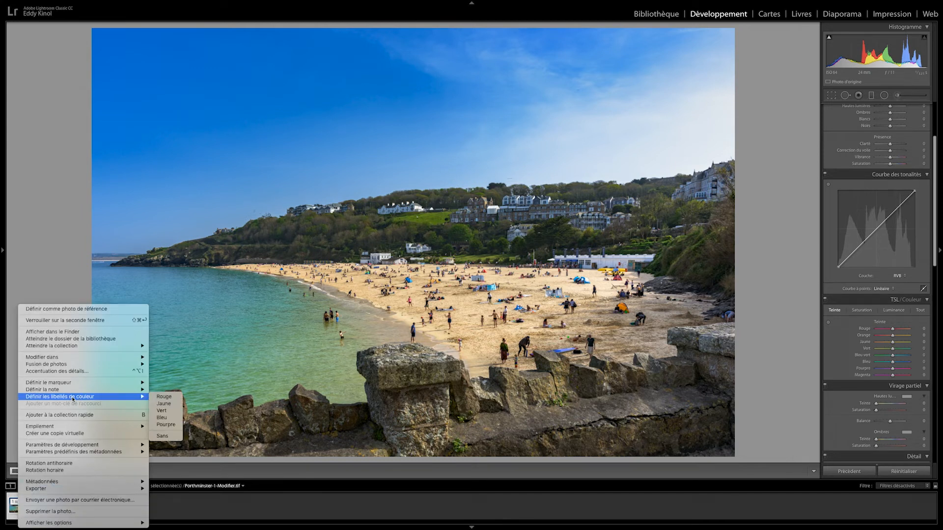
{"action": "mouse_move", "coordinate": [73, 357]}
{"action": "left_click", "coordinate": [196, 364]}
{"action": "left_click", "coordinate": [522, 224]}
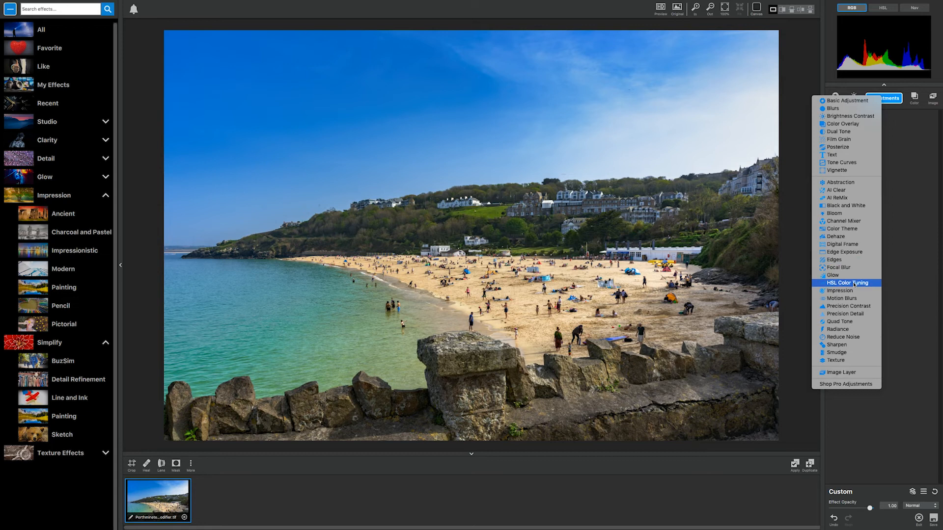
Step: Add a Sharpen adjustment of the Lens Deblur type with a strength of 0.50
{"action": "left_click", "coordinate": [850, 345]}
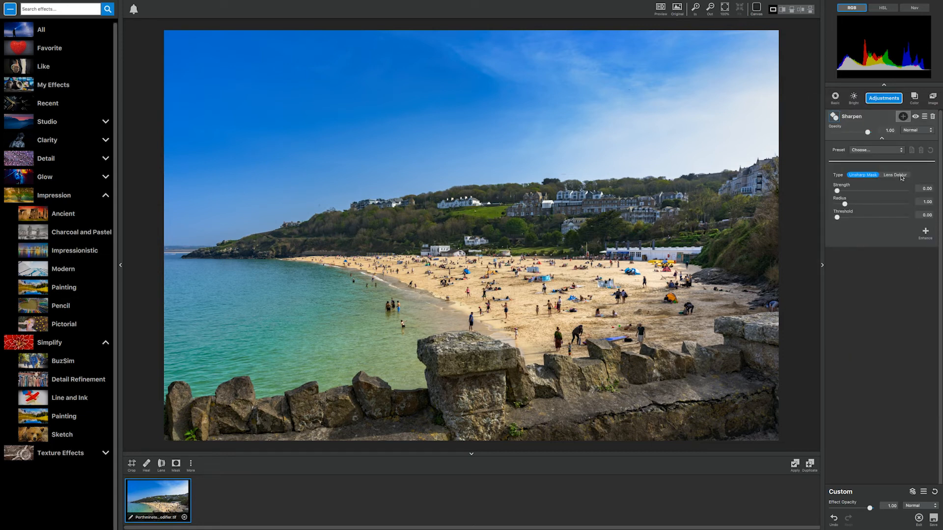
{"action": "left_click", "coordinate": [901, 175]}
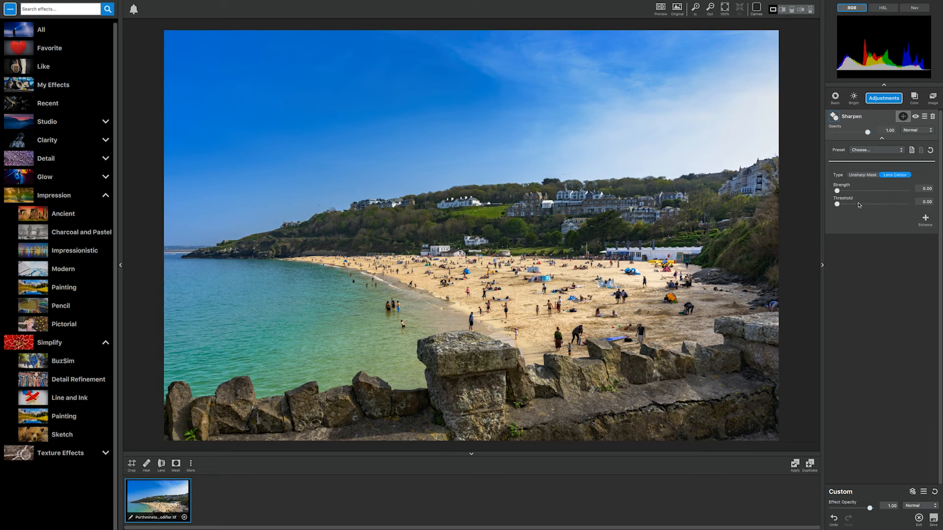
{"action": "left_click_drag", "start_coordinate": [837, 191], "coordinate": [872, 194]}
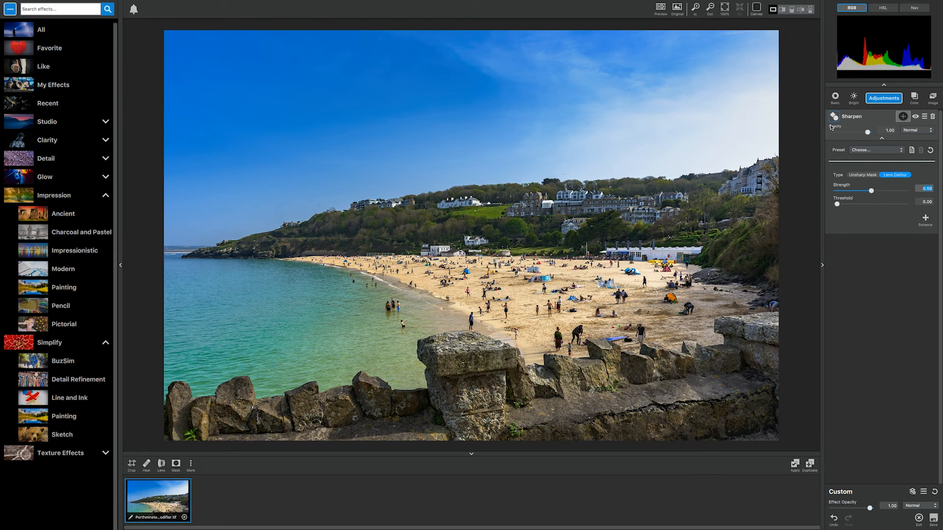
Step: Compare the sharpened photo with the original, and save the result back to Lightroom
{"action": "left_click", "coordinate": [678, 13]}
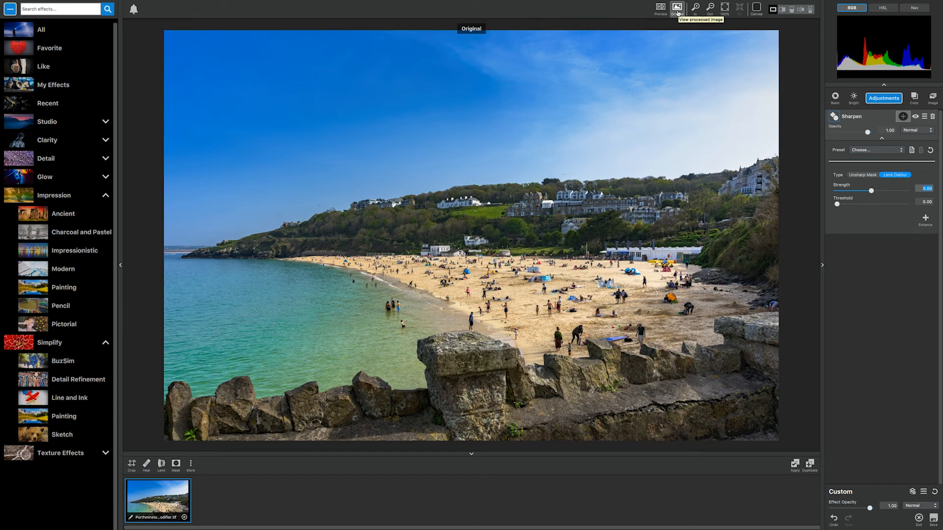
{"action": "left_click", "coordinate": [679, 13]}
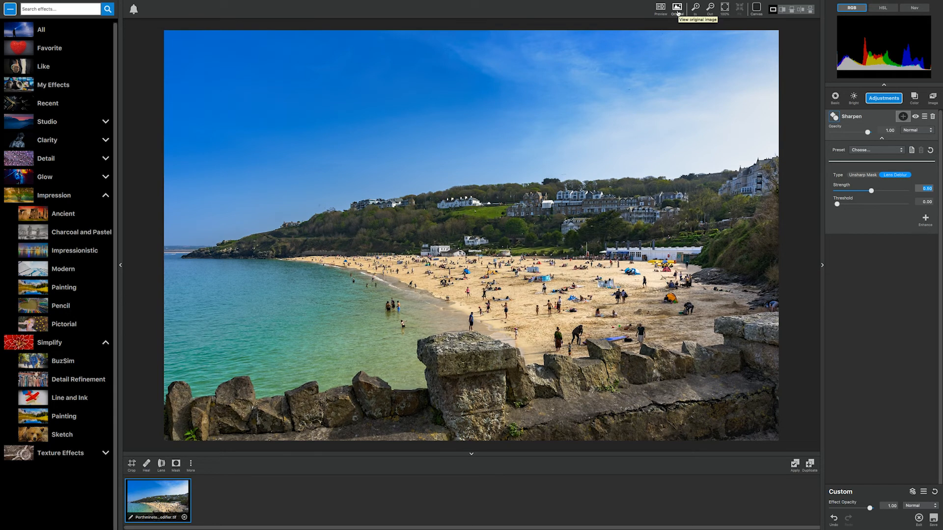
{"action": "left_click", "coordinate": [679, 13]}
{"action": "left_click", "coordinate": [679, 13]}
{"action": "mouse_move", "coordinate": [696, 10]}
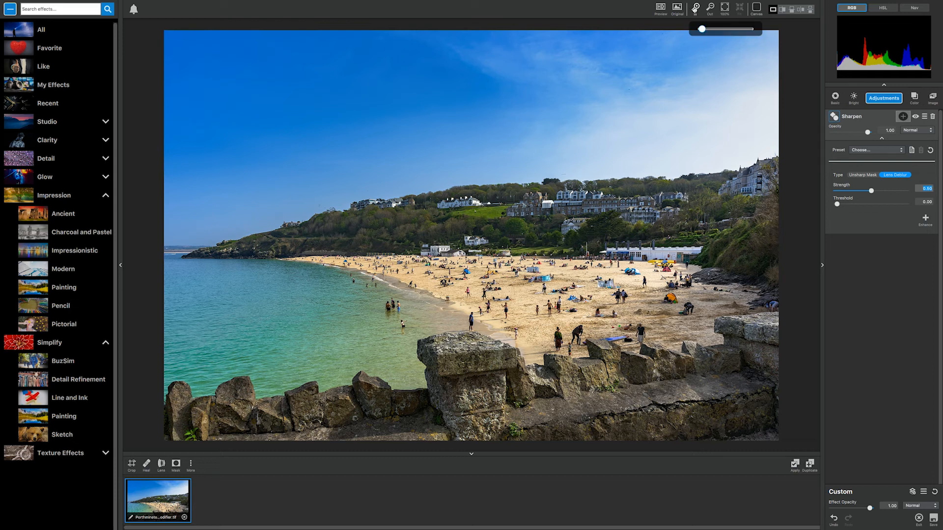
{"action": "left_click", "coordinate": [933, 520]}
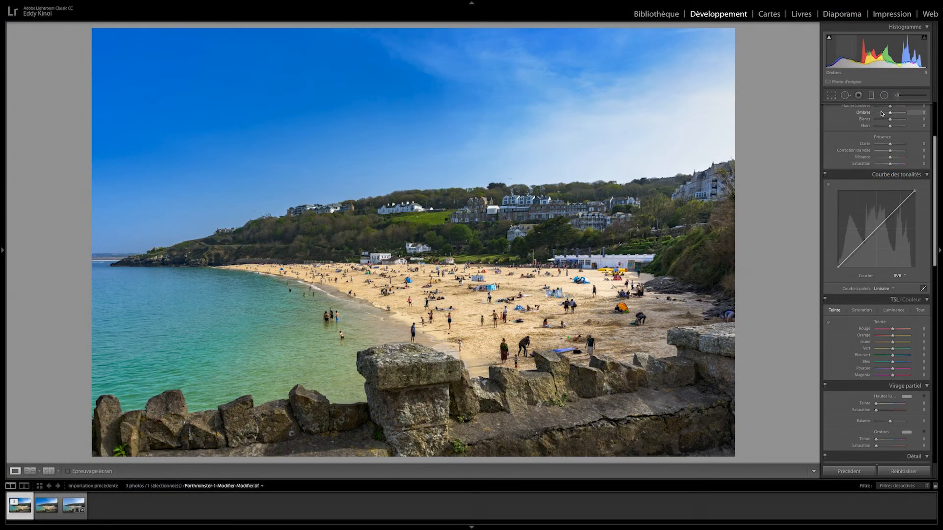
{"action": "left_click", "coordinate": [884, 96]}
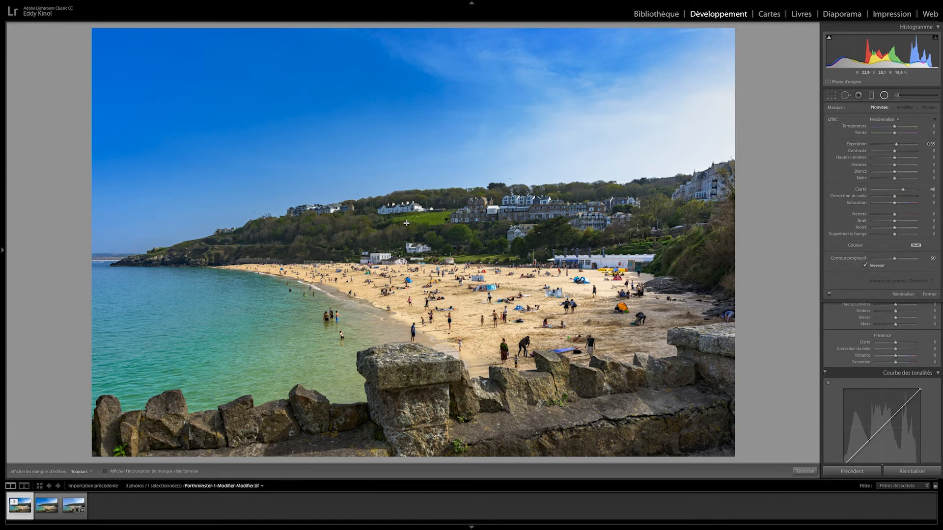
{"action": "left_click", "coordinate": [836, 98]}
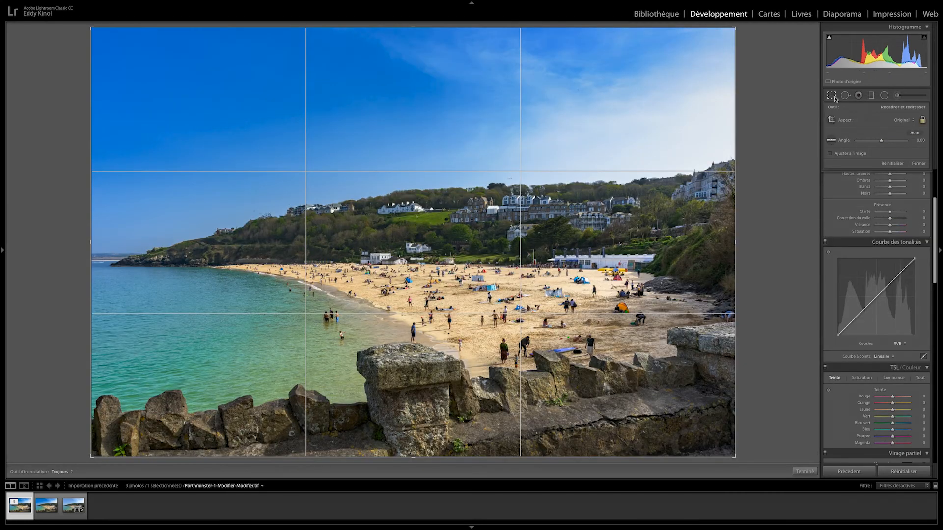
{"action": "left_click", "coordinate": [836, 98]}
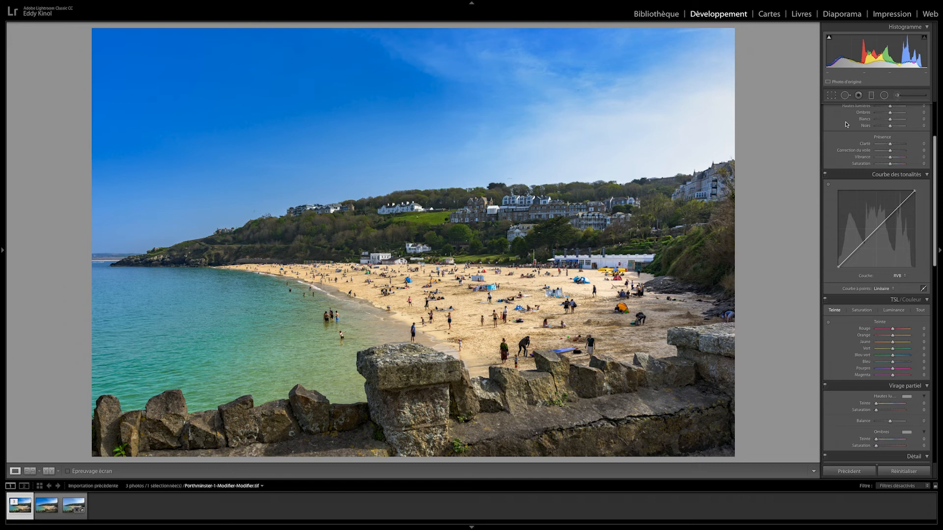
Step: Draw a radial filter over the centre of the beach, then widen the ellipse and adjust its position
{"action": "left_click", "coordinate": [884, 96]}
{"action": "left_click_drag", "start_coordinate": [462, 298], "coordinate": [551, 354]}
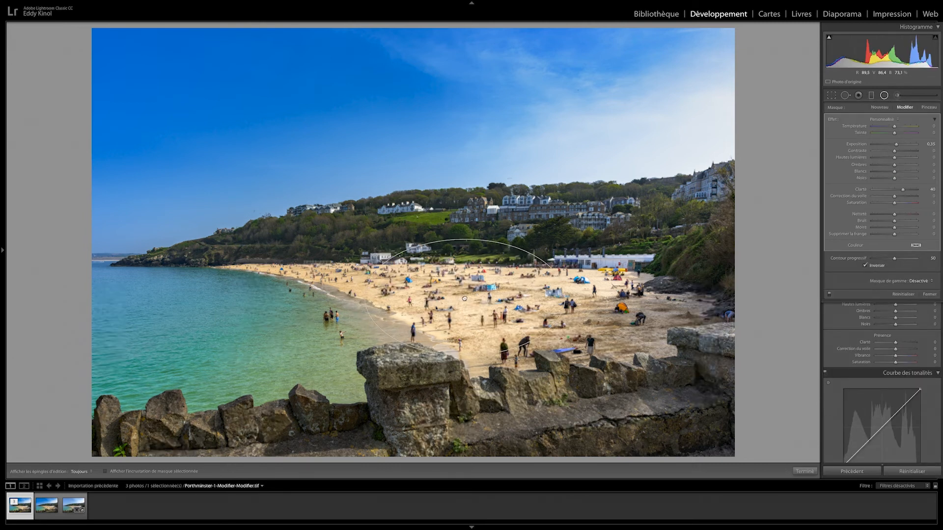
{"action": "left_click_drag", "start_coordinate": [551, 307], "coordinate": [574, 318]}
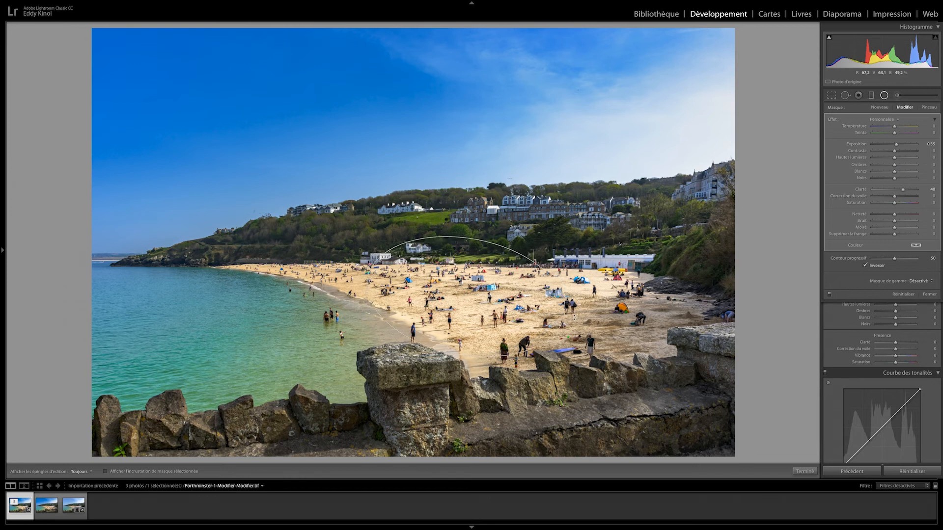
{"action": "left_click_drag", "start_coordinate": [466, 298], "coordinate": [473, 296]}
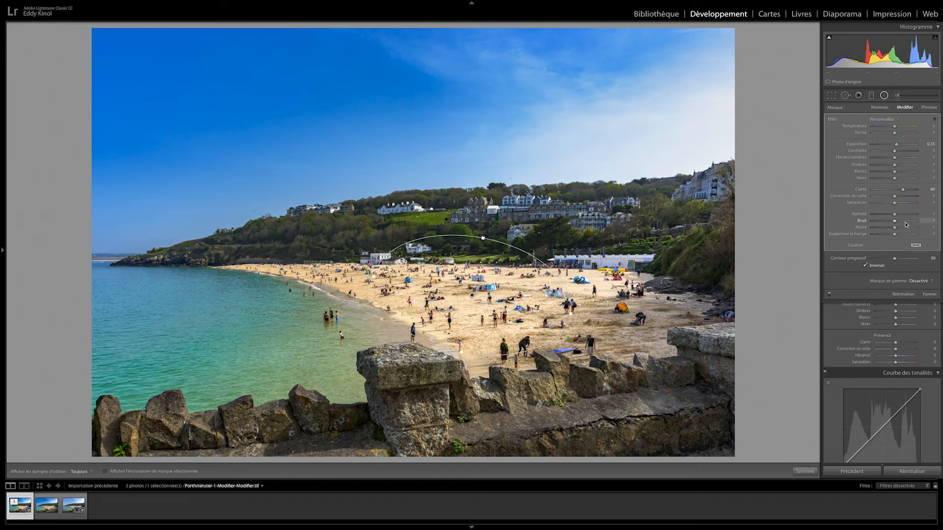
Step: Reset the radial filter's clarity and exposure, turn off its mask inversion, and lower its exposure slightly to darken the surroundings
{"action": "double_click", "coordinate": [863, 190]}
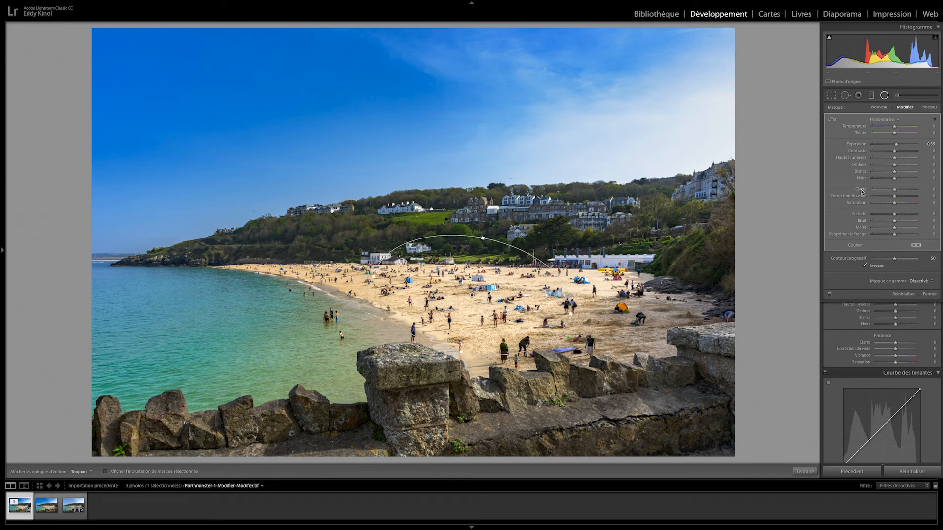
{"action": "double_click", "coordinate": [860, 144]}
{"action": "left_click", "coordinate": [866, 266]}
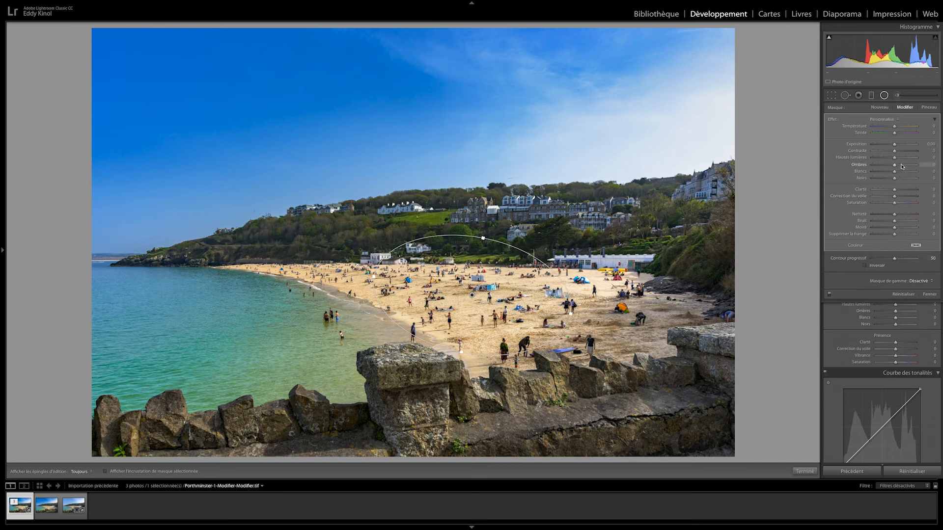
{"action": "left_click_drag", "start_coordinate": [895, 144], "coordinate": [890, 145]}
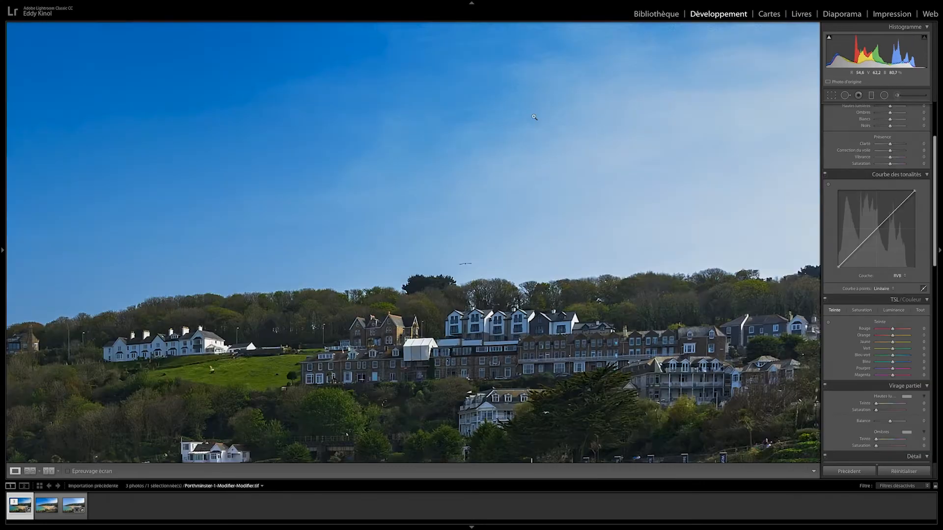
{"action": "left_click", "coordinate": [534, 117]}
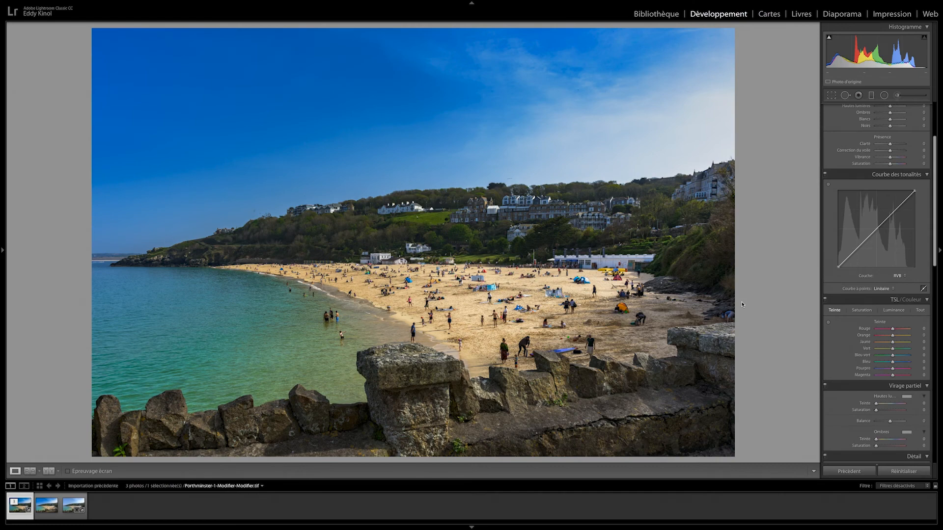
Step: Compare the raw photo before and after its corrections with the Luminar copy and the final sharpened copy
{"action": "key", "text": "f"}
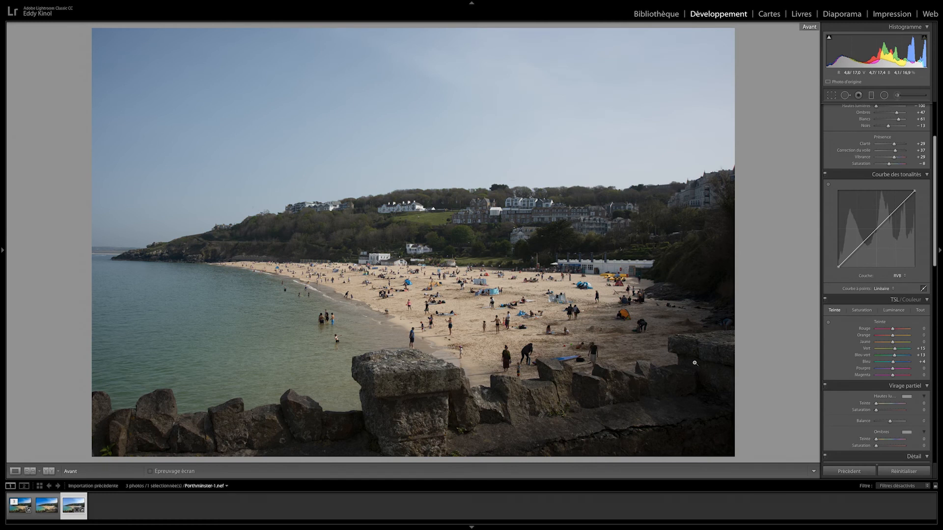
{"action": "key", "text": "backslash"}
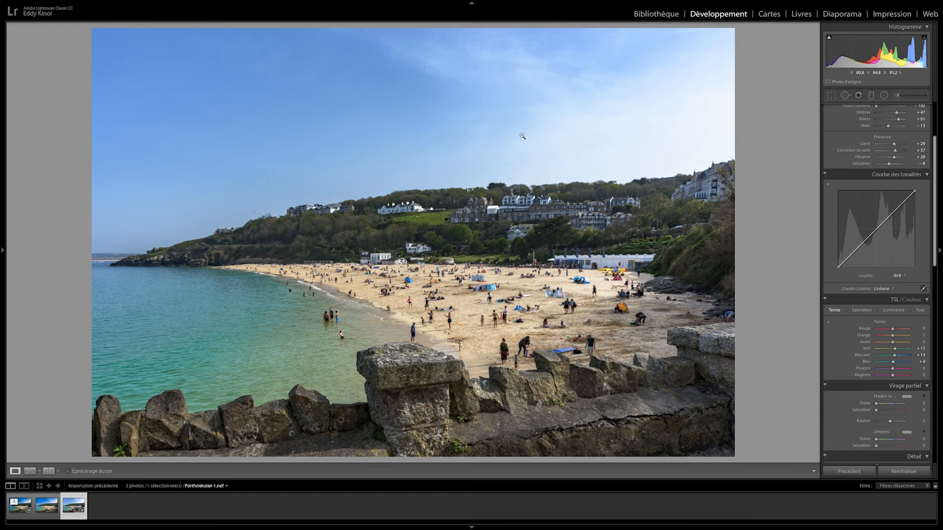
{"action": "key", "text": "Left"}
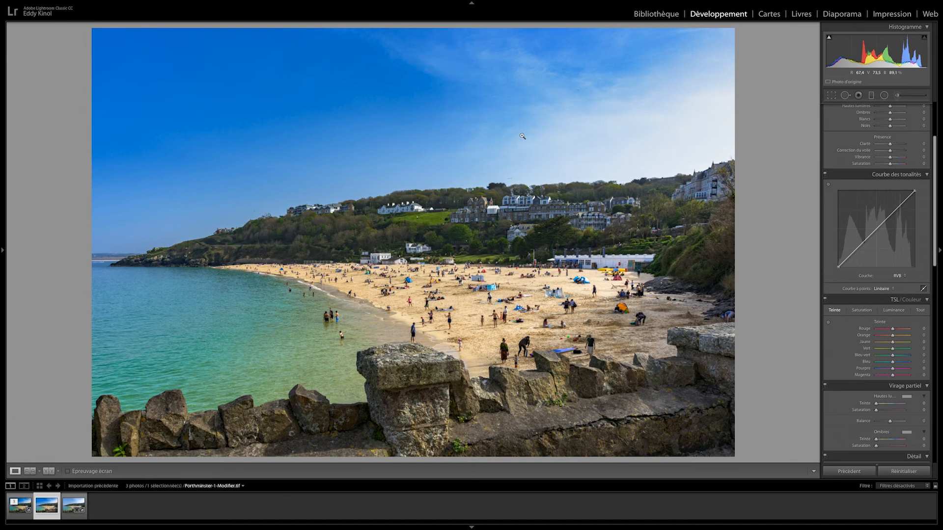
{"action": "key", "text": "Left"}
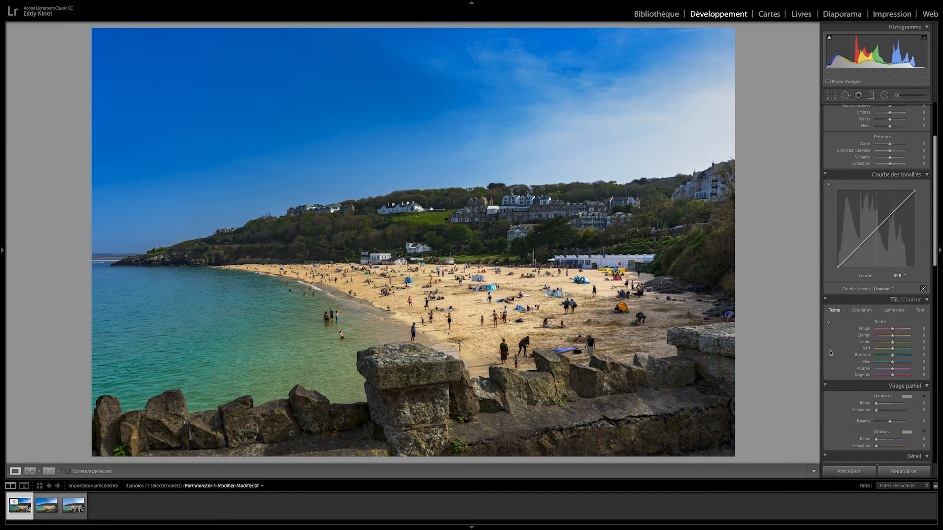
Step: Darken the photo's edges with a negative post-crop vignette, using the Paint Overlay (Incrustation de peinture) style
{"action": "scroll", "coordinate": [887, 354], "scroll_direction": "down", "scroll_amount": 4}
{"action": "scroll", "coordinate": [887, 354], "scroll_direction": "down", "scroll_amount": 10}
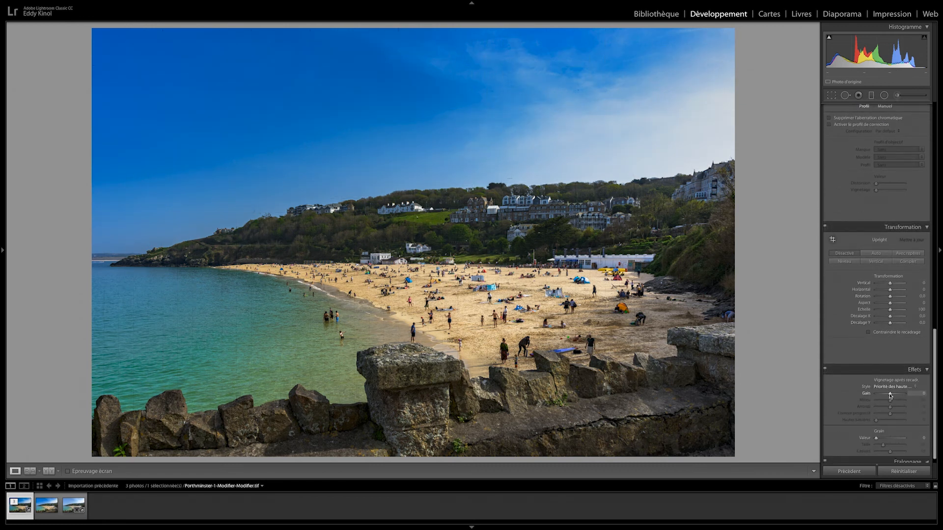
{"action": "left_click_drag", "start_coordinate": [890, 394], "coordinate": [885, 395]}
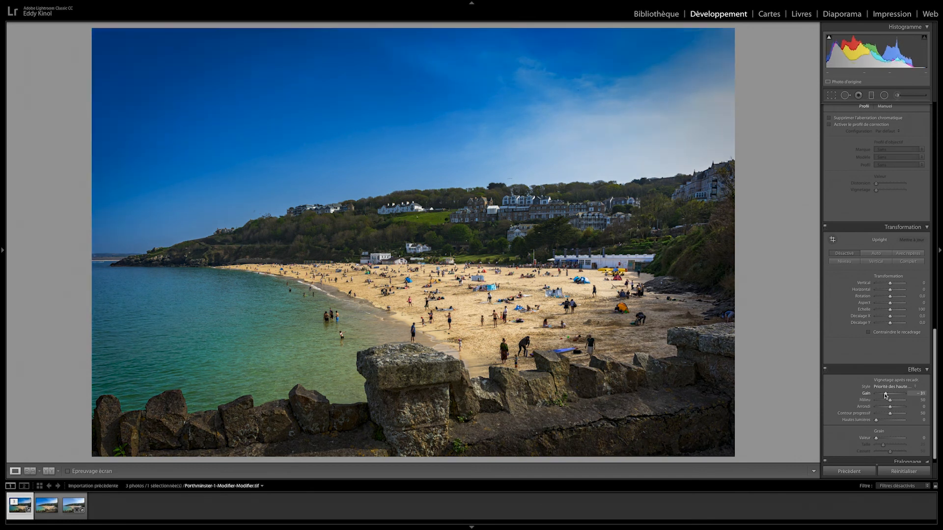
{"action": "left_click", "coordinate": [910, 387]}
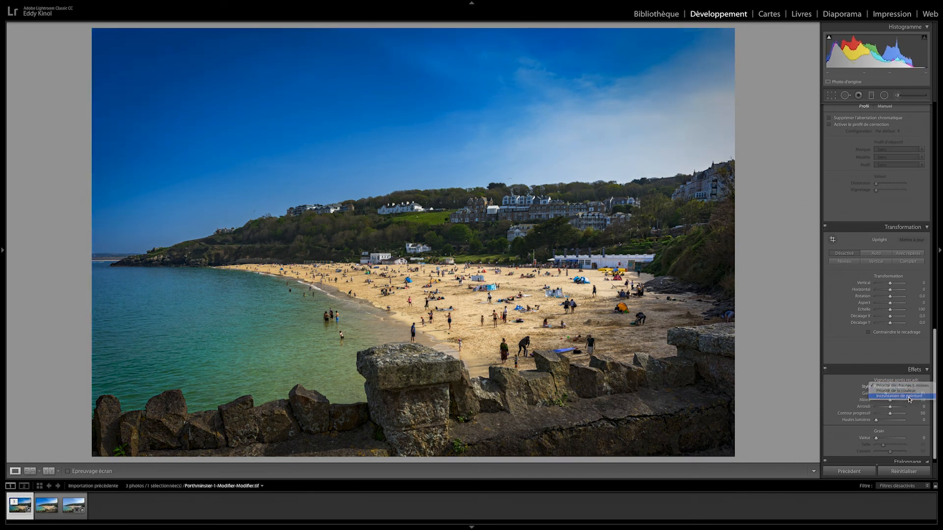
{"action": "left_click", "coordinate": [910, 396]}
{"action": "left_click_drag", "start_coordinate": [890, 414], "coordinate": [888, 394]}
Step: Raise the vignetted photo's overall exposure to +0.35 and display it full screen
{"action": "scroll", "coordinate": [877, 315], "scroll_direction": "up", "scroll_amount": 15}
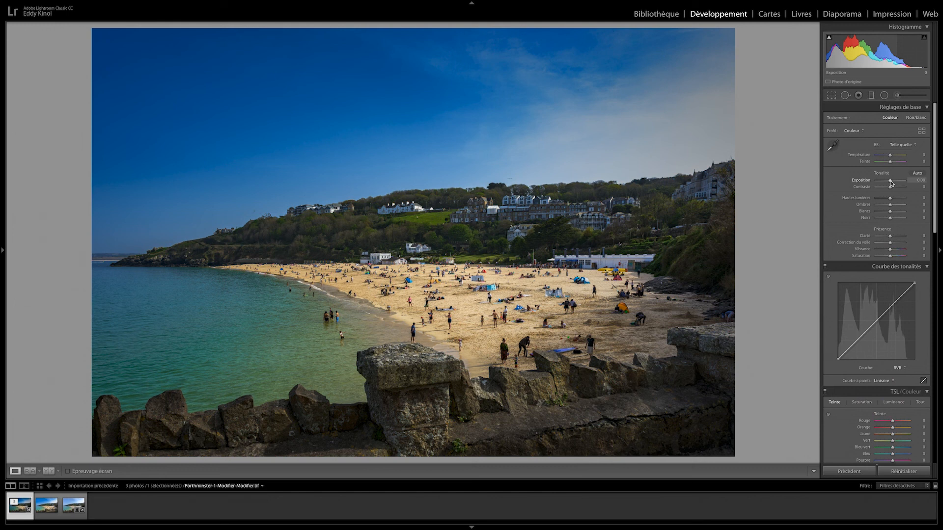
{"action": "left_click_drag", "start_coordinate": [892, 183], "coordinate": [893, 183]}
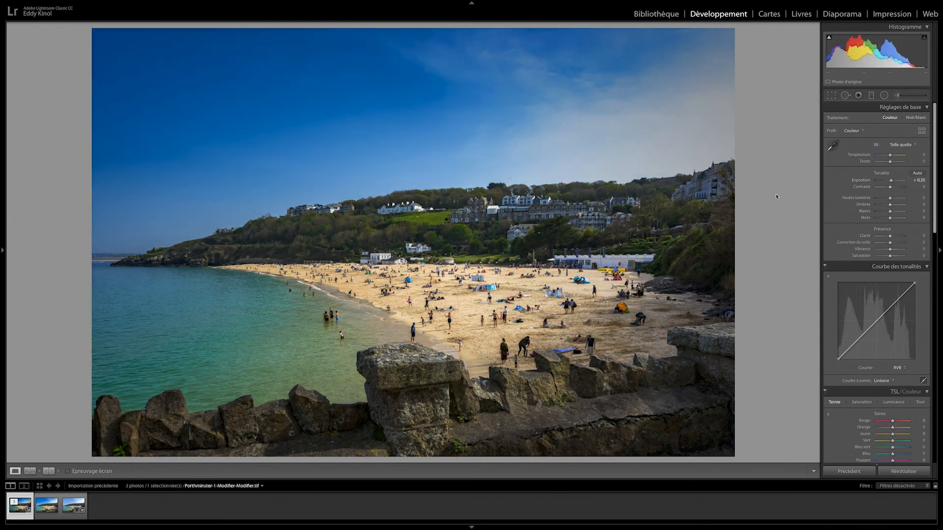
{"action": "key", "text": "f"}
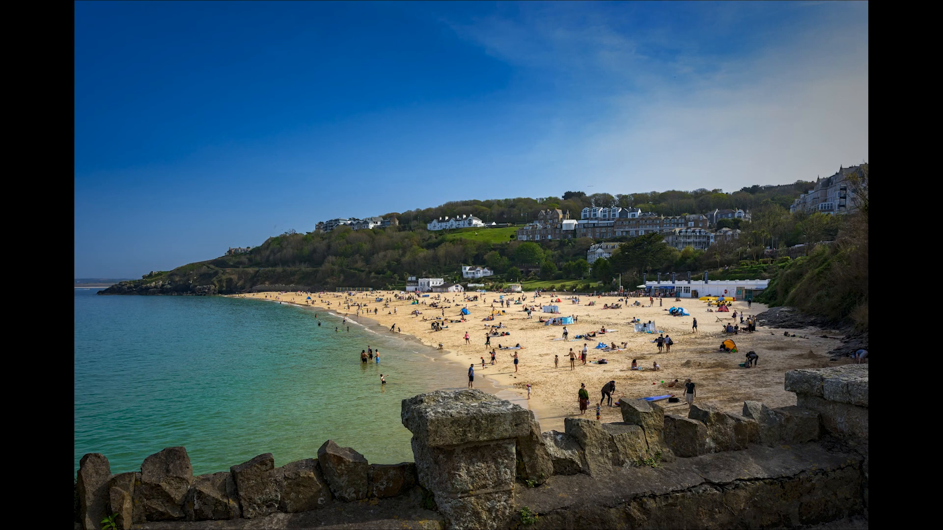